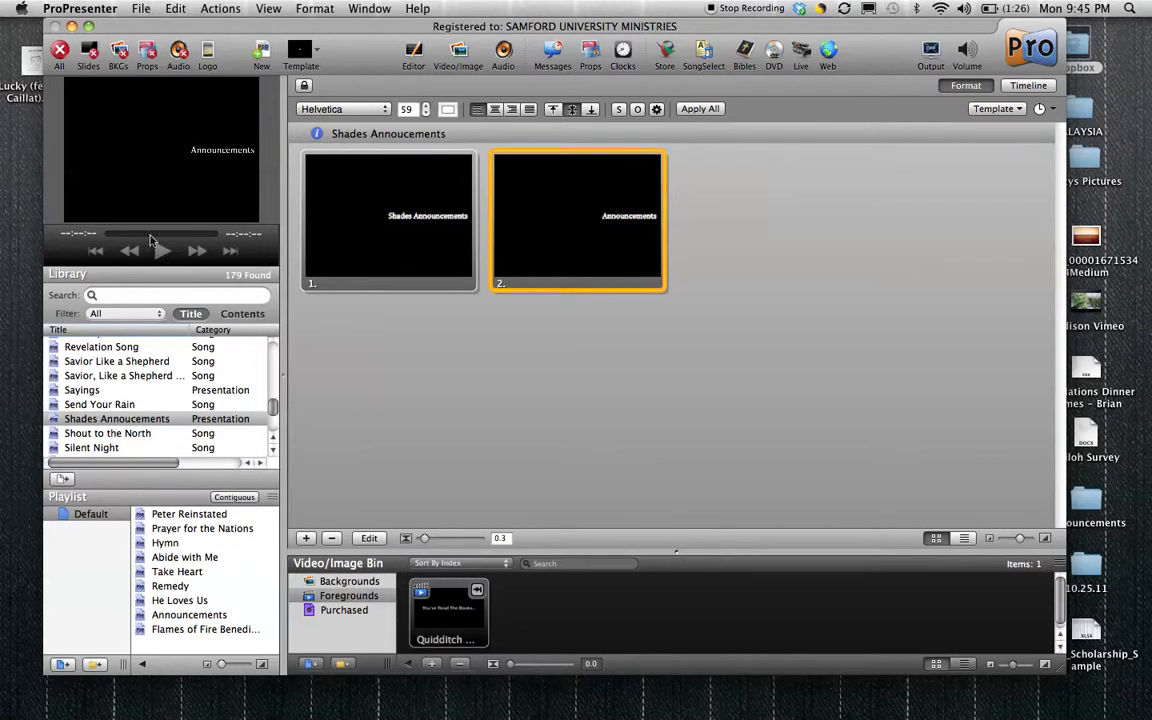
Open the library management settings that list the document library locations.
{"action": "left_click", "coordinate": [142, 10]}
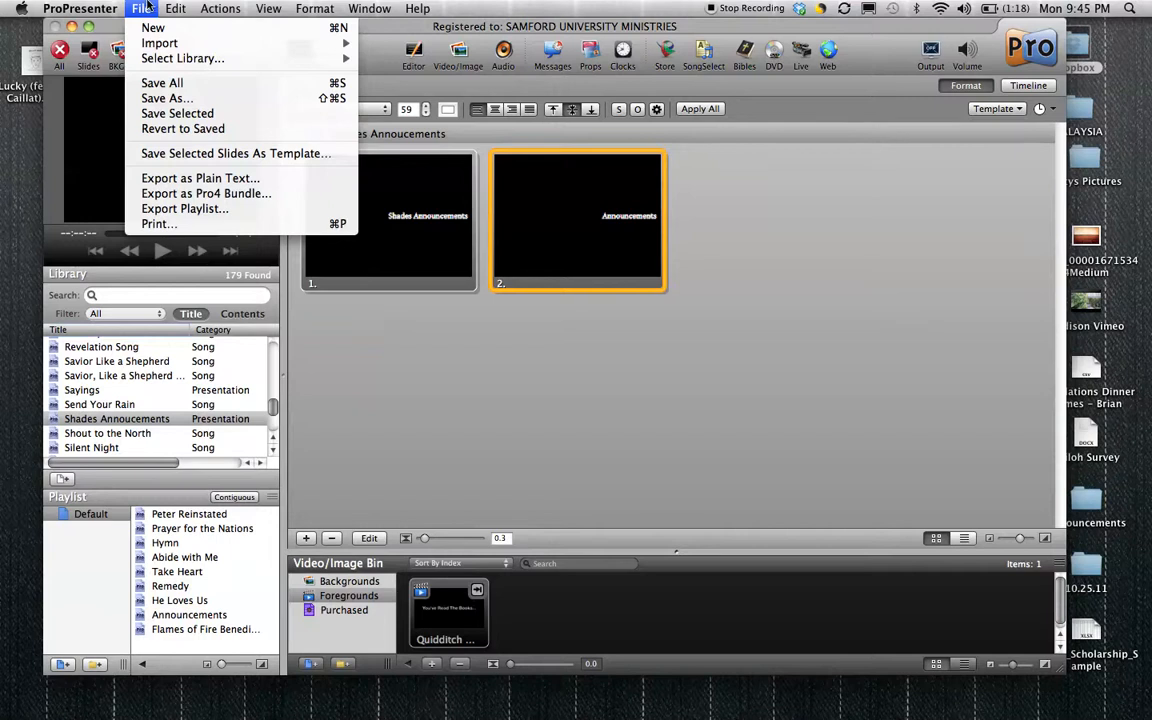
{"action": "mouse_move", "coordinate": [173, 59]}
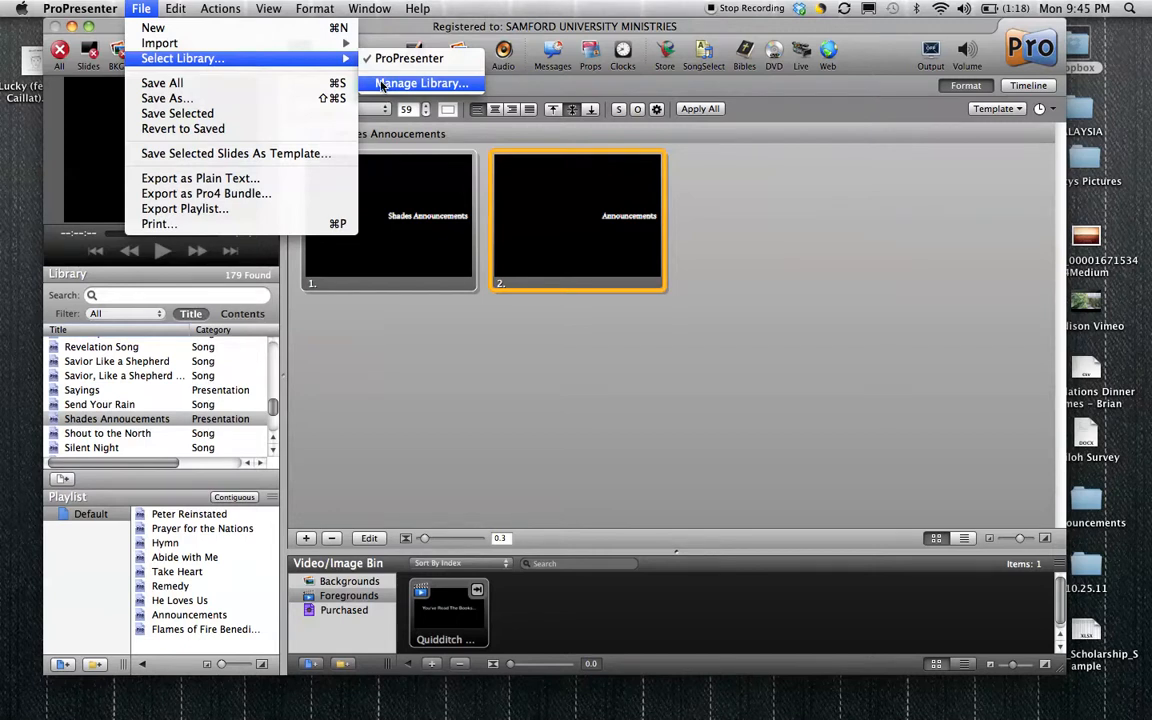
{"action": "left_click", "coordinate": [380, 86]}
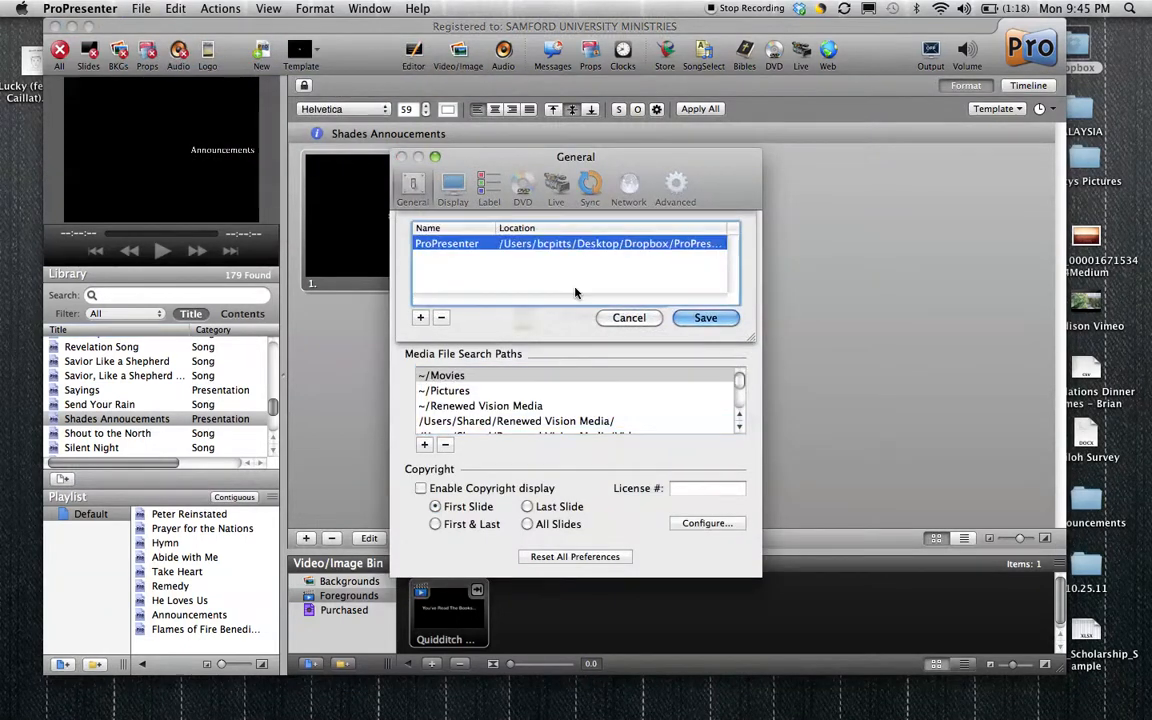
Try adding the ProPresenter folder inside Dropbox as a new library location.
{"action": "left_click", "coordinate": [421, 318]}
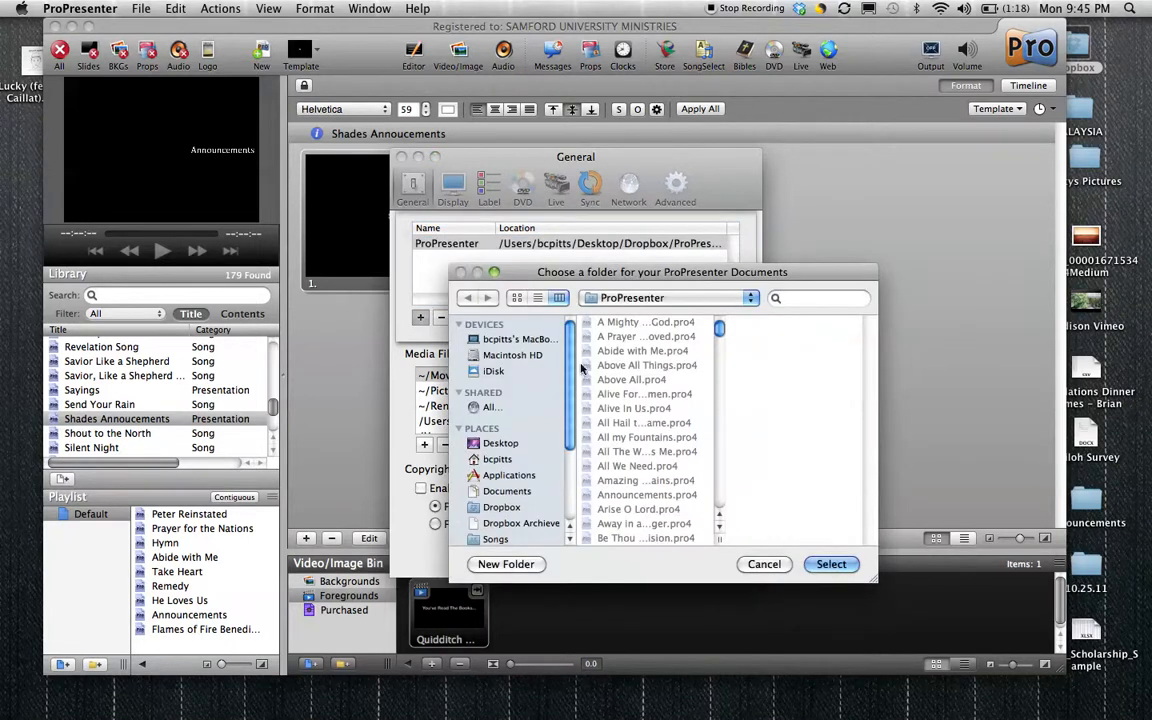
{"action": "left_click", "coordinate": [679, 298]}
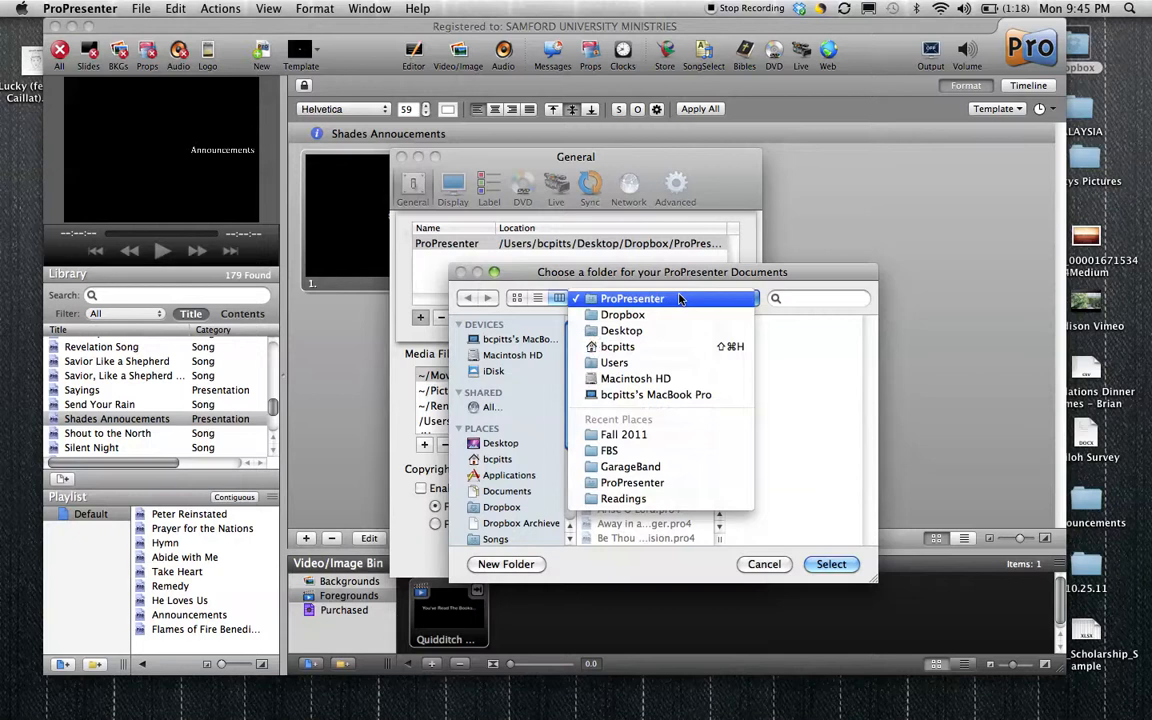
{"action": "left_click", "coordinate": [663, 317]}
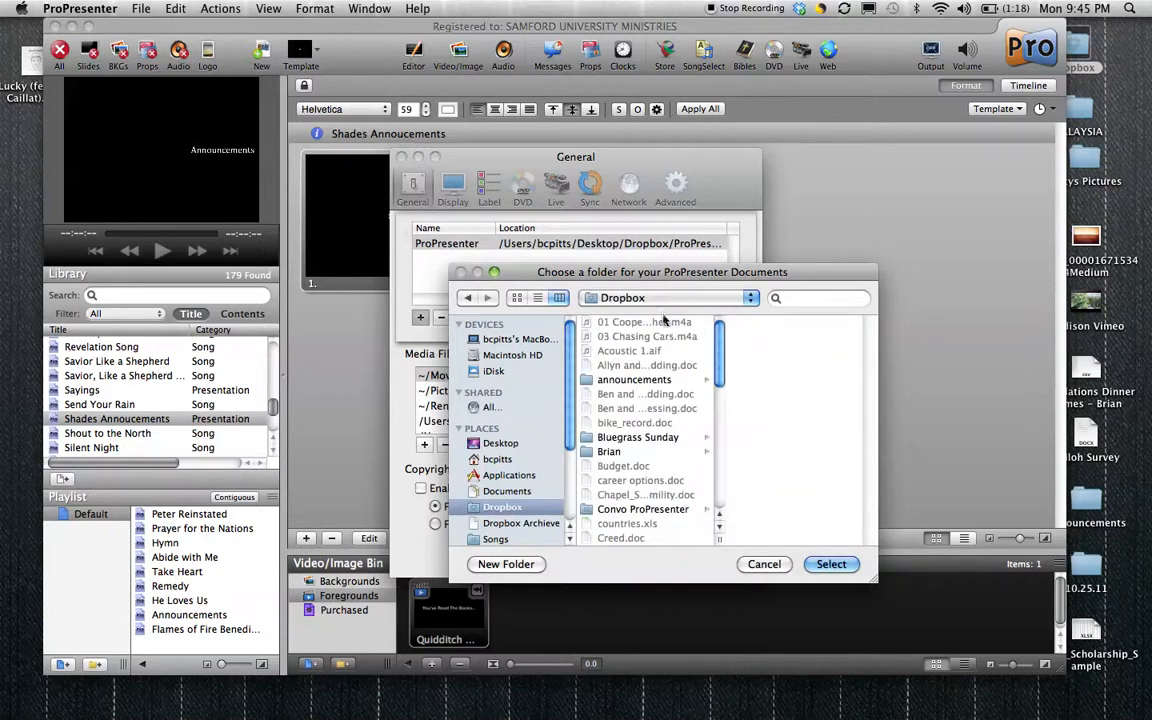
{"action": "scroll", "coordinate": [633, 437], "scroll_direction": "down", "scroll_amount": 10}
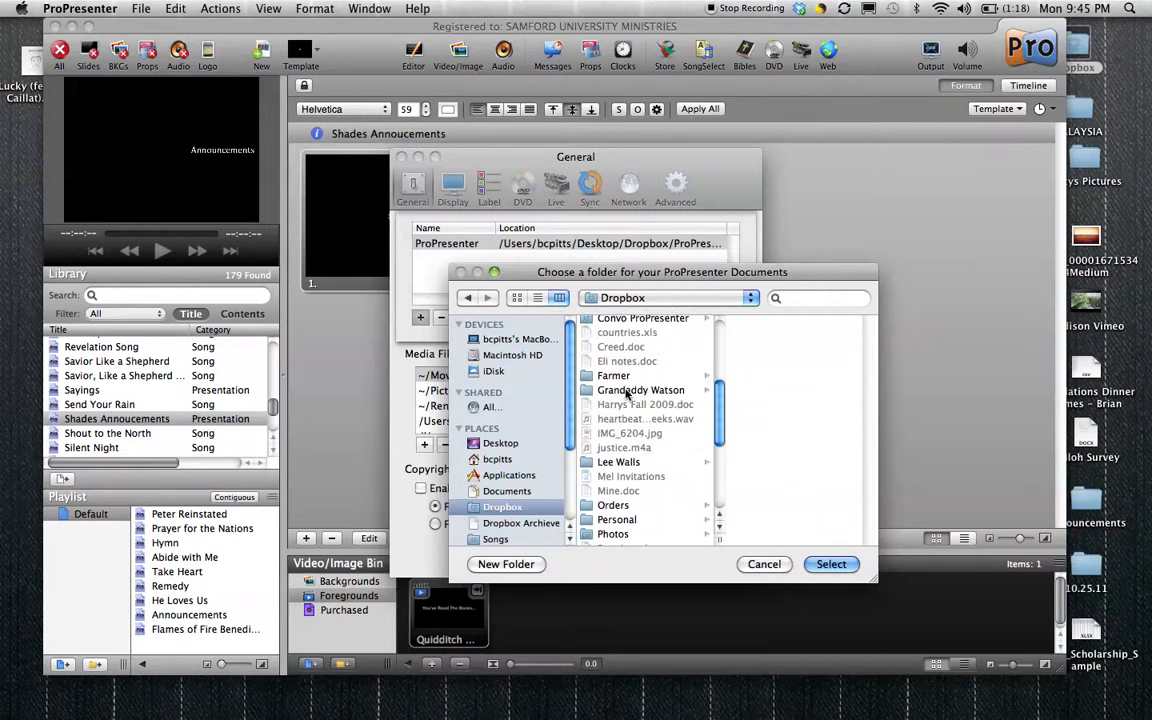
{"action": "scroll", "coordinate": [627, 393], "scroll_direction": "down", "scroll_amount": 5}
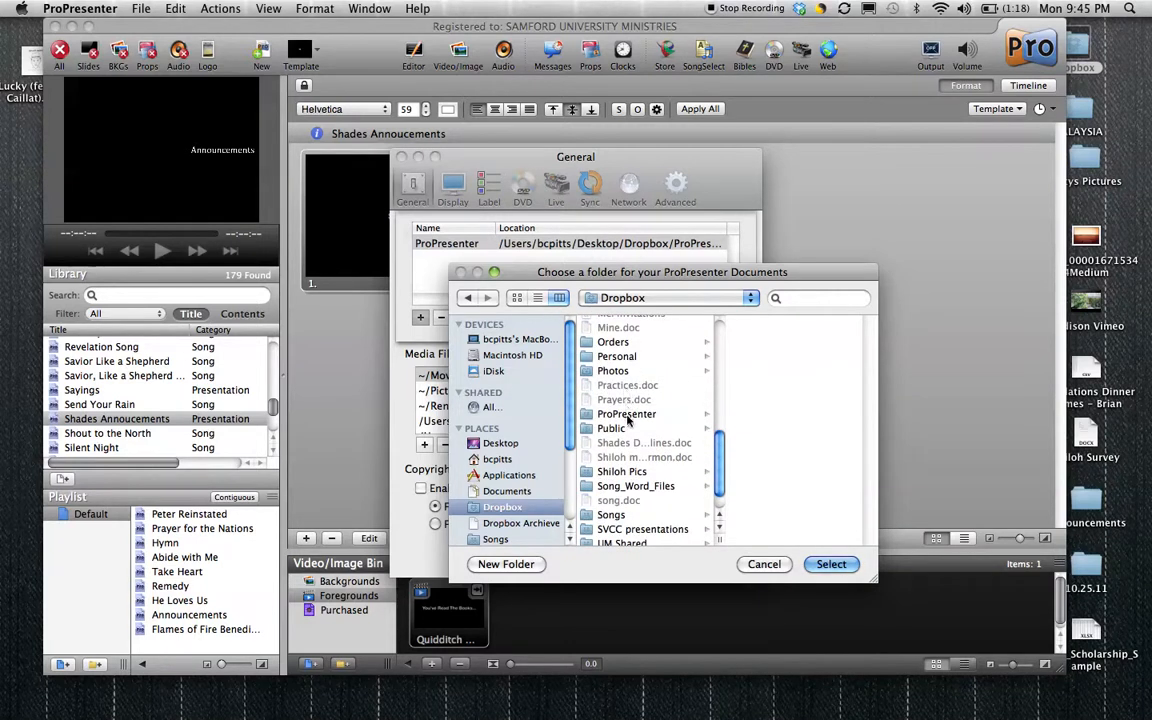
{"action": "left_click", "coordinate": [628, 416]}
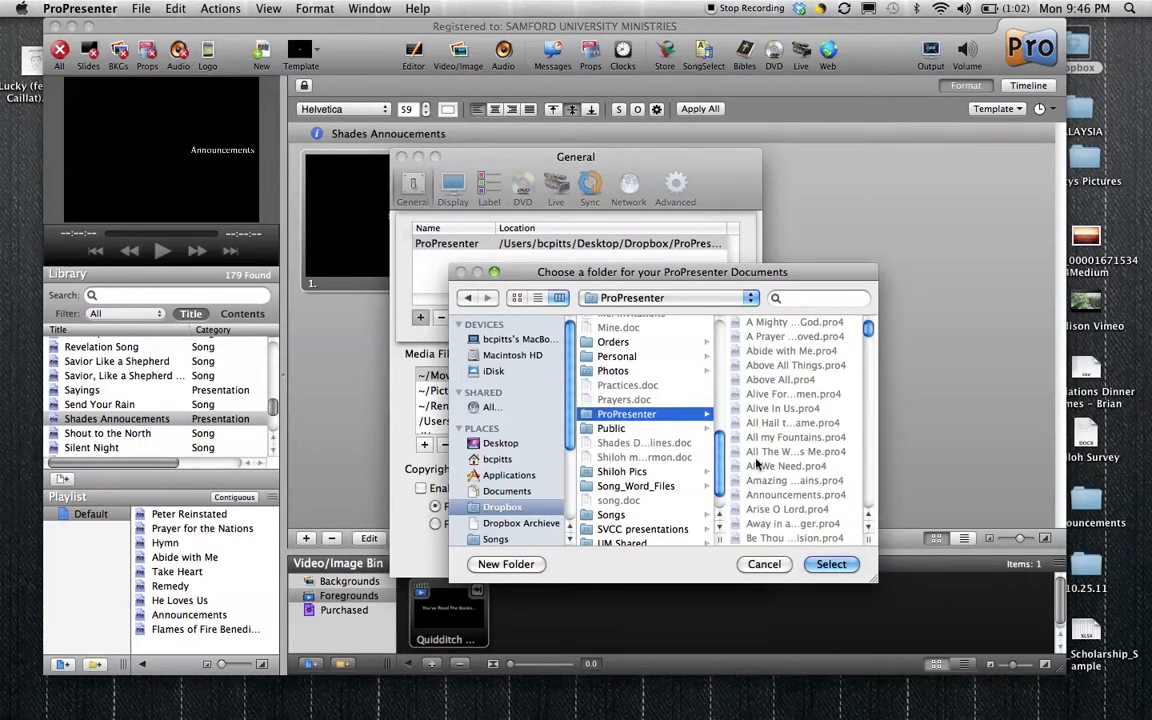
{"action": "left_click", "coordinate": [764, 564]}
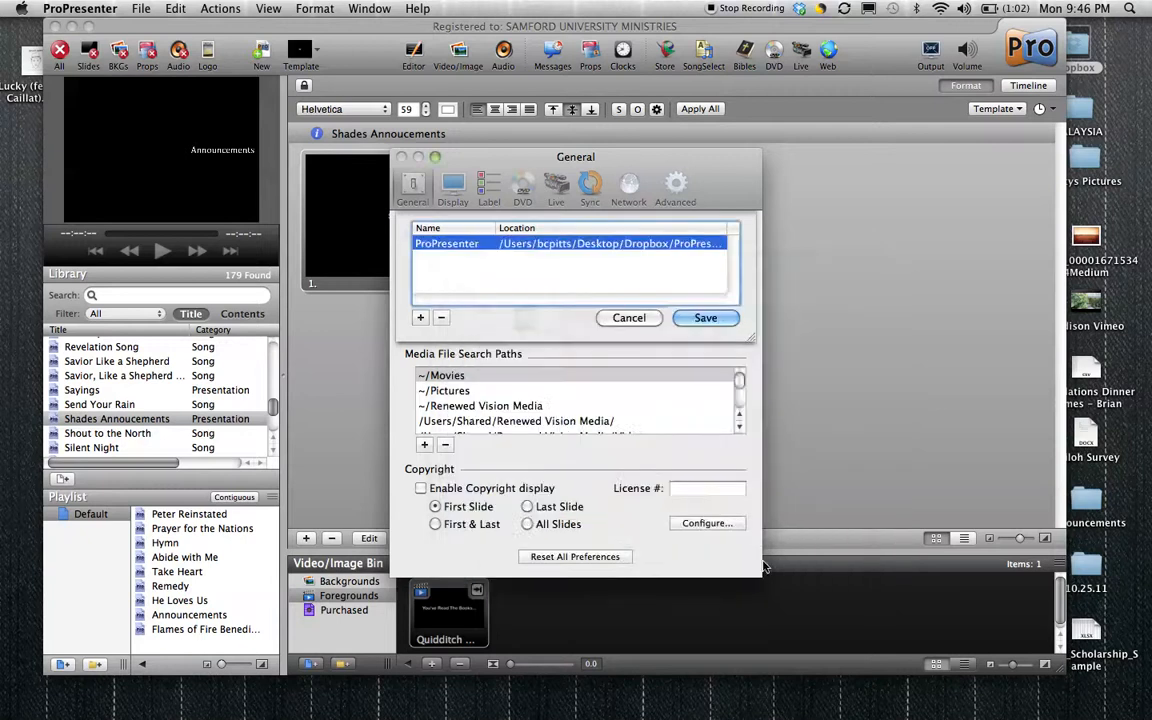
Save the library list with the existing ProPresenter library in Dropbox selected, and close the preferences.
{"action": "left_click", "coordinate": [468, 249]}
{"action": "left_click", "coordinate": [703, 318]}
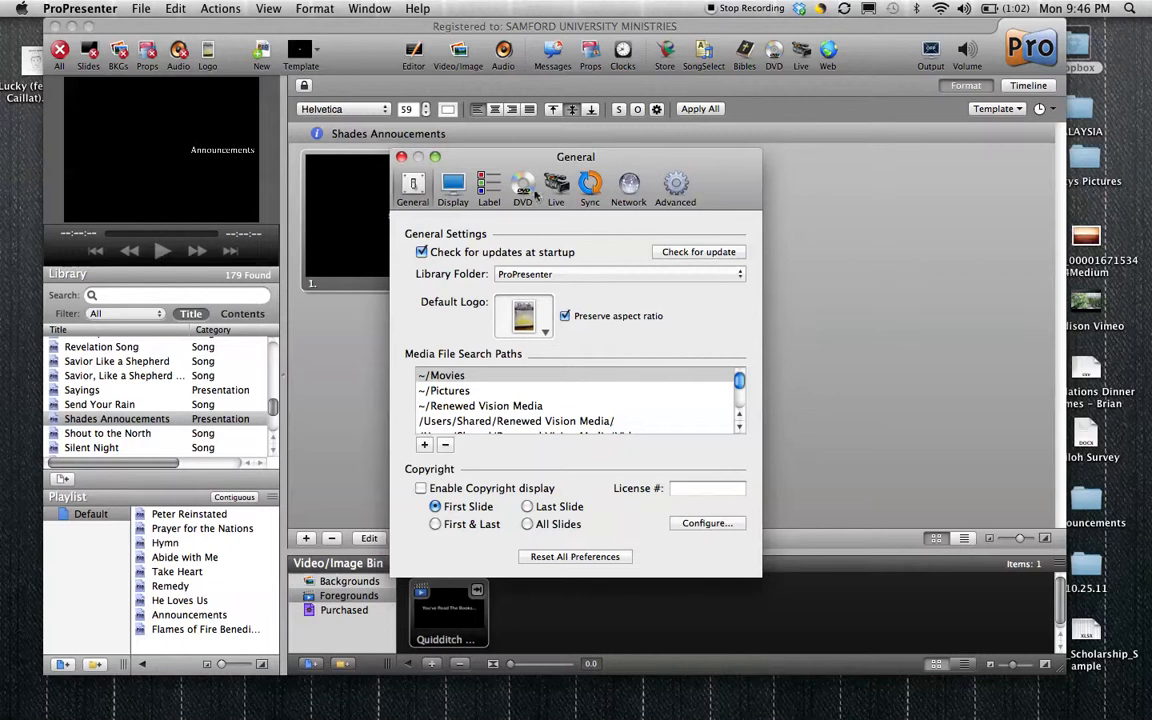
{"action": "left_click", "coordinate": [402, 157]}
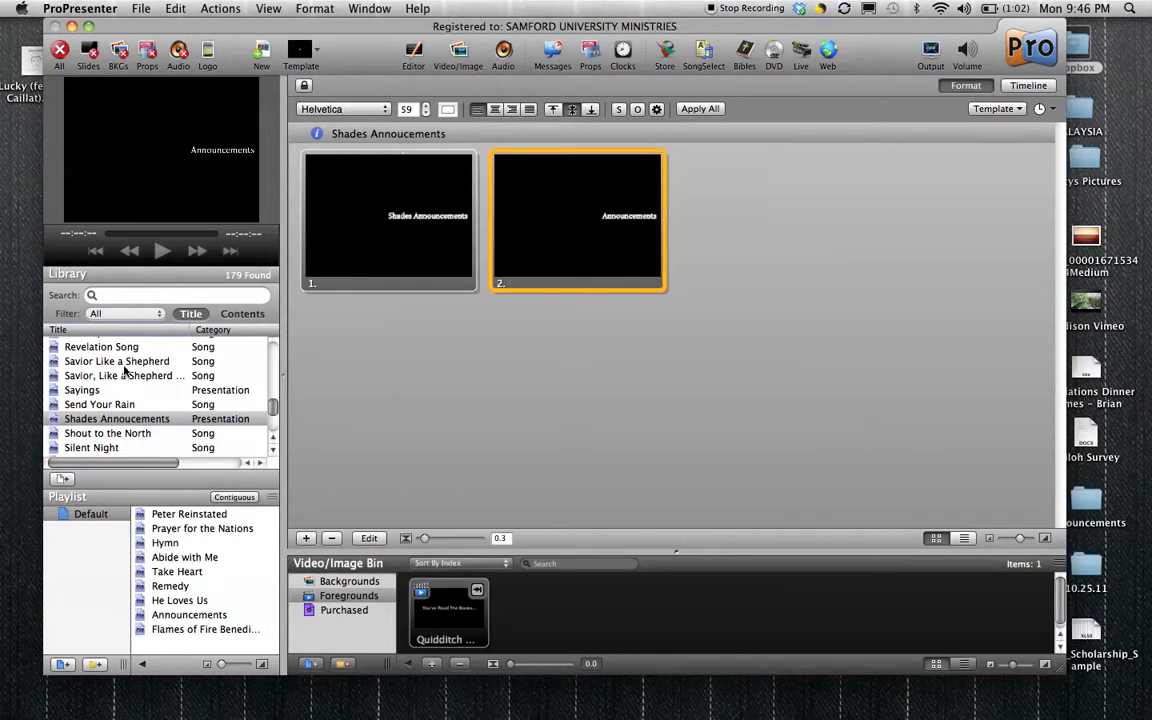
{"action": "mouse_move", "coordinate": [271, 411]}
{"action": "left_mouse_down"}
{"action": "mouse_move", "coordinate": [276, 432]}
{"action": "mouse_move", "coordinate": [275, 350]}
{"action": "mouse_move", "coordinate": [273, 405]}
{"action": "left_mouse_up"}
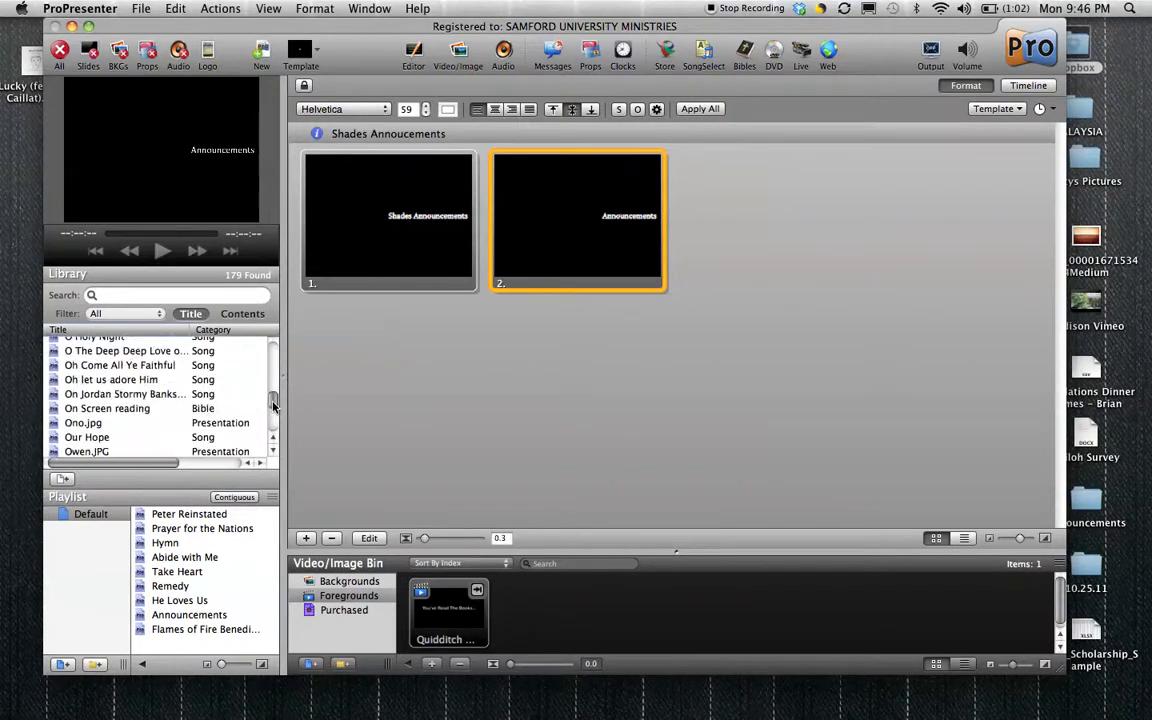
{"action": "left_click", "coordinate": [145, 7]}
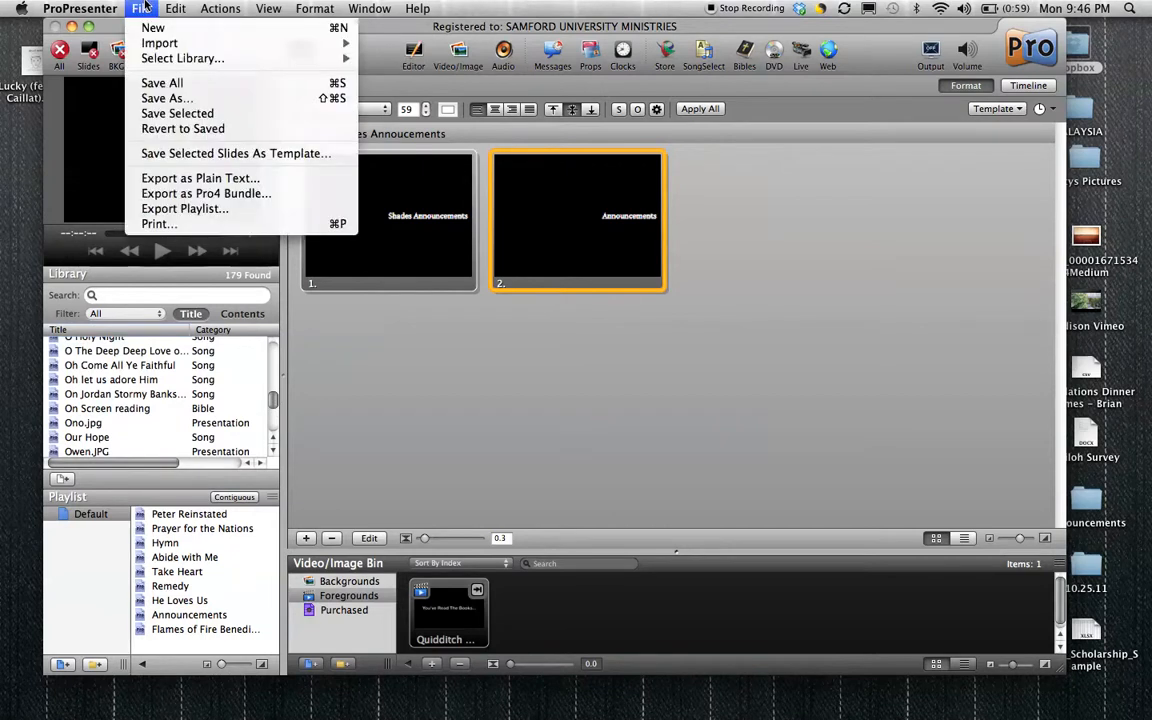
{"action": "mouse_move", "coordinate": [182, 63]}
{"action": "left_click", "coordinate": [424, 386]}
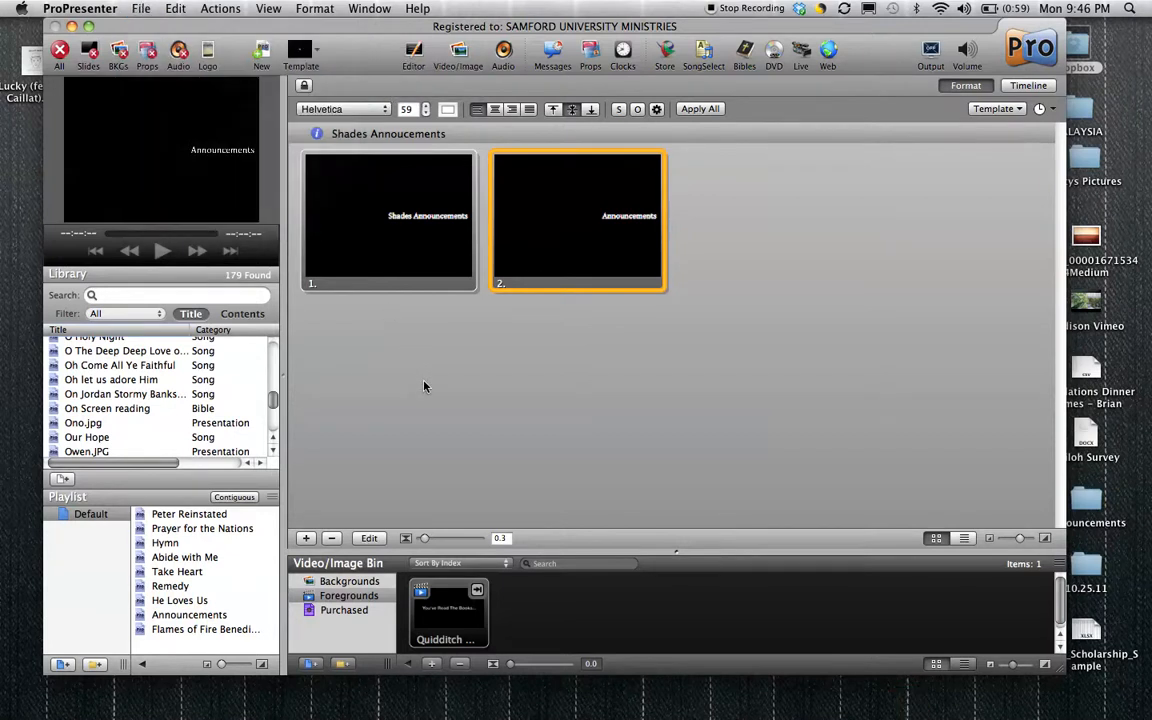
Search the library titles for "shades" and clear the search.
{"action": "left_click", "coordinate": [192, 297]}
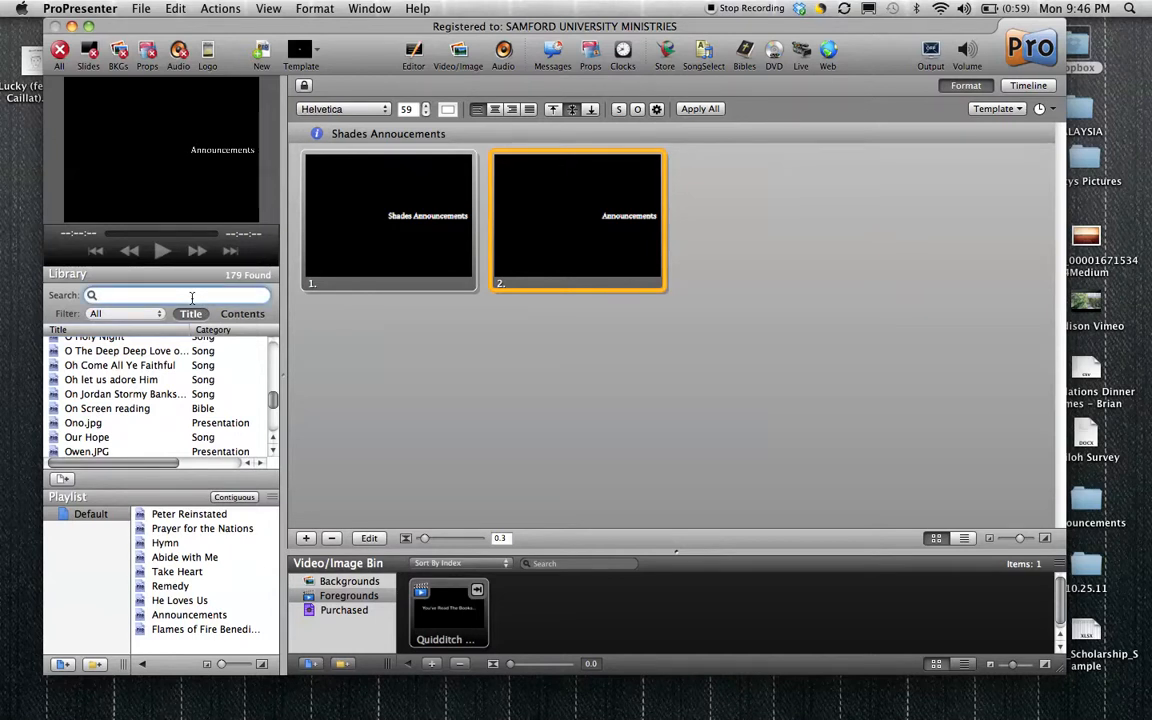
{"action": "type", "text": "shades"}
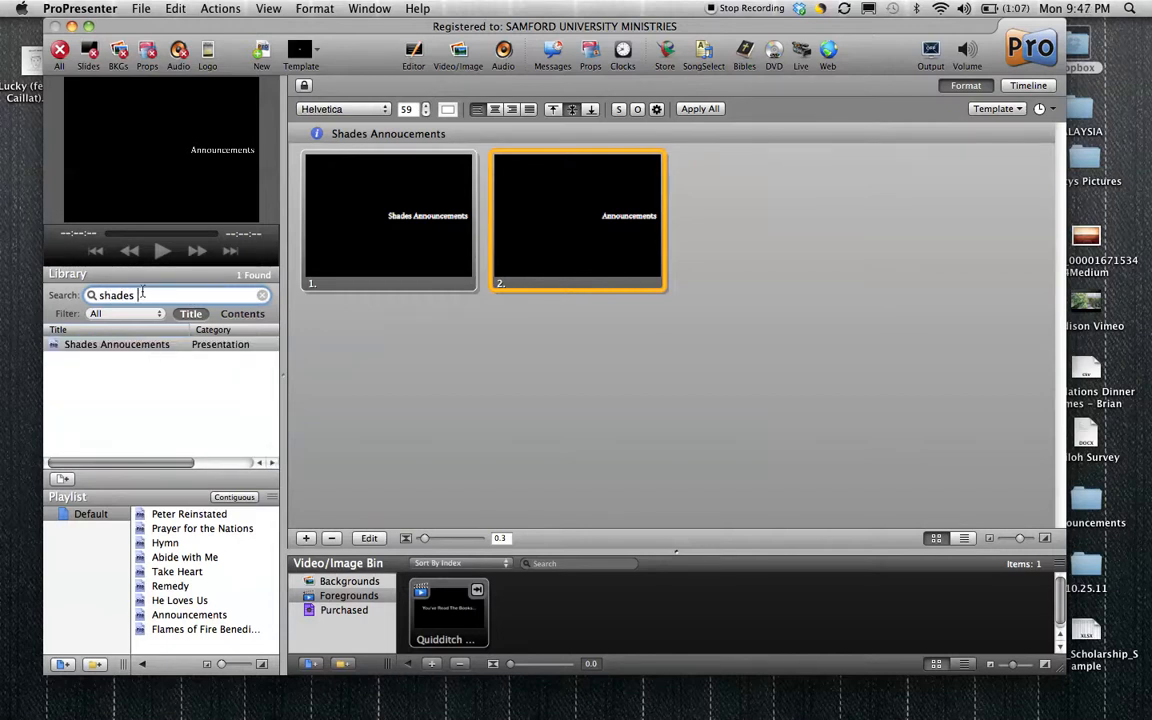
{"action": "key", "text": "BackSpace"}
{"action": "key", "text": "BackSpace"}
{"action": "key", "text": "BackSpace"}
{"action": "key", "text": "BackSpace"}
Browse the full library list of songs, Bible passages and presentations.
{"action": "scroll", "coordinate": [155, 428], "scroll_direction": "up", "scroll_amount": 10}
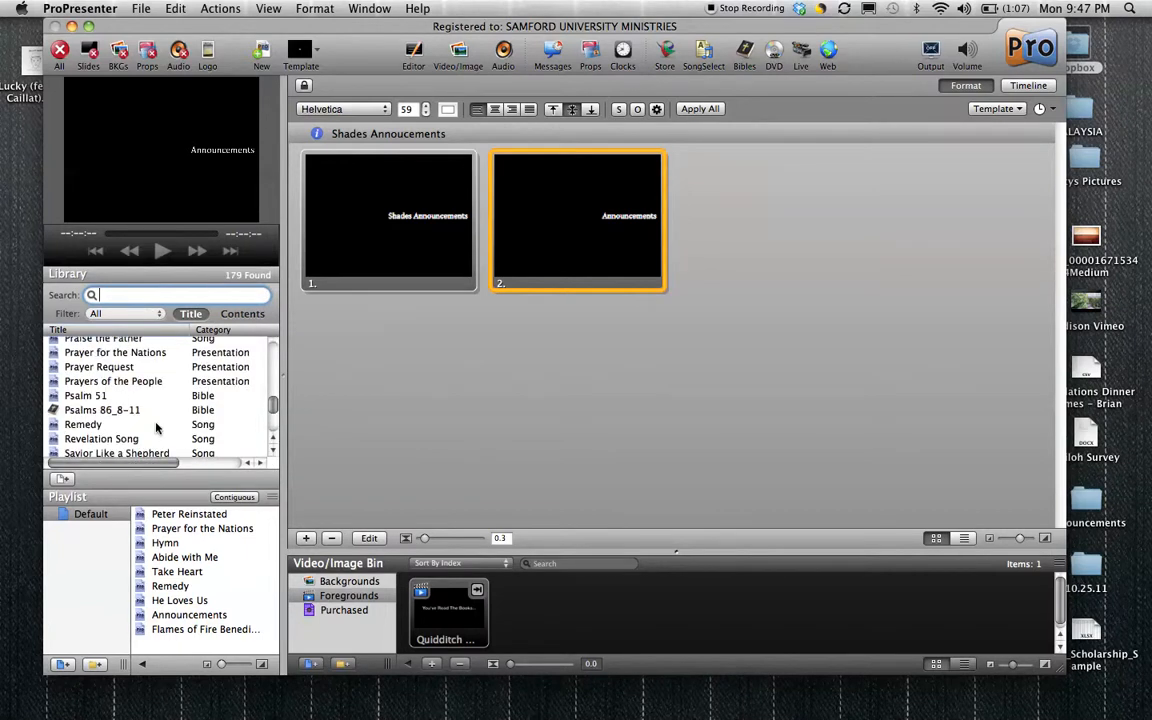
{"action": "scroll", "coordinate": [155, 428], "scroll_direction": "up", "scroll_amount": 10}
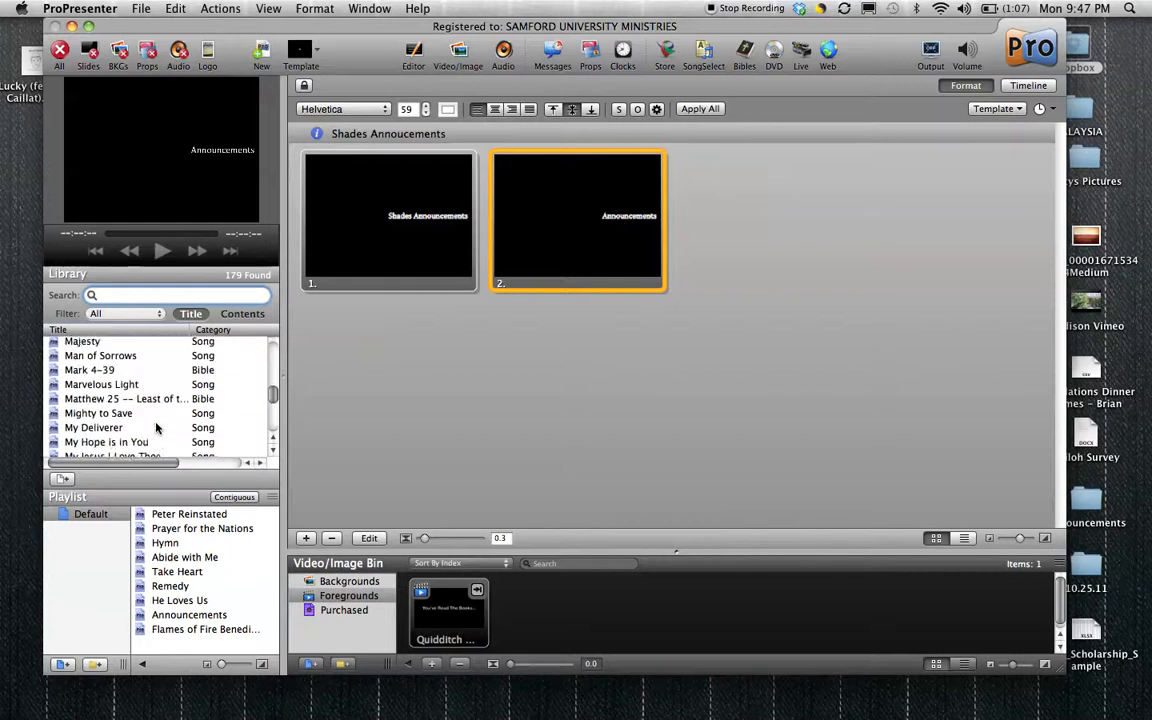
{"action": "scroll", "coordinate": [155, 428], "scroll_direction": "up", "scroll_amount": 10}
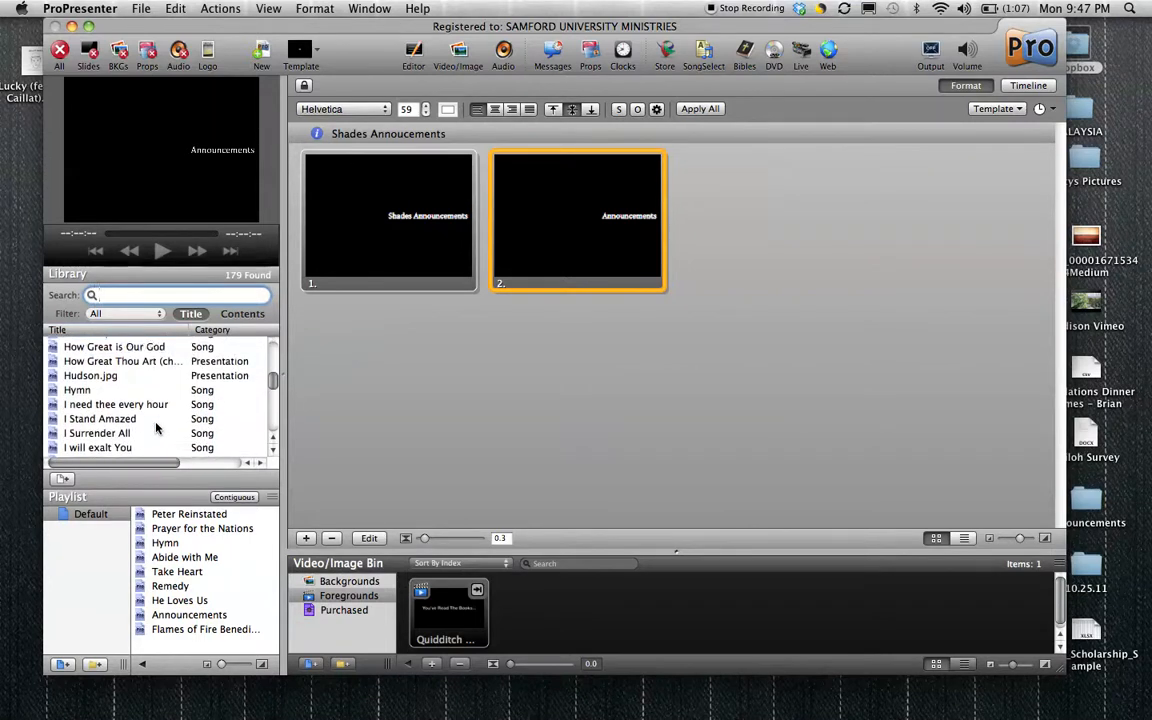
{"action": "scroll", "coordinate": [155, 428], "scroll_direction": "up", "scroll_amount": 1}
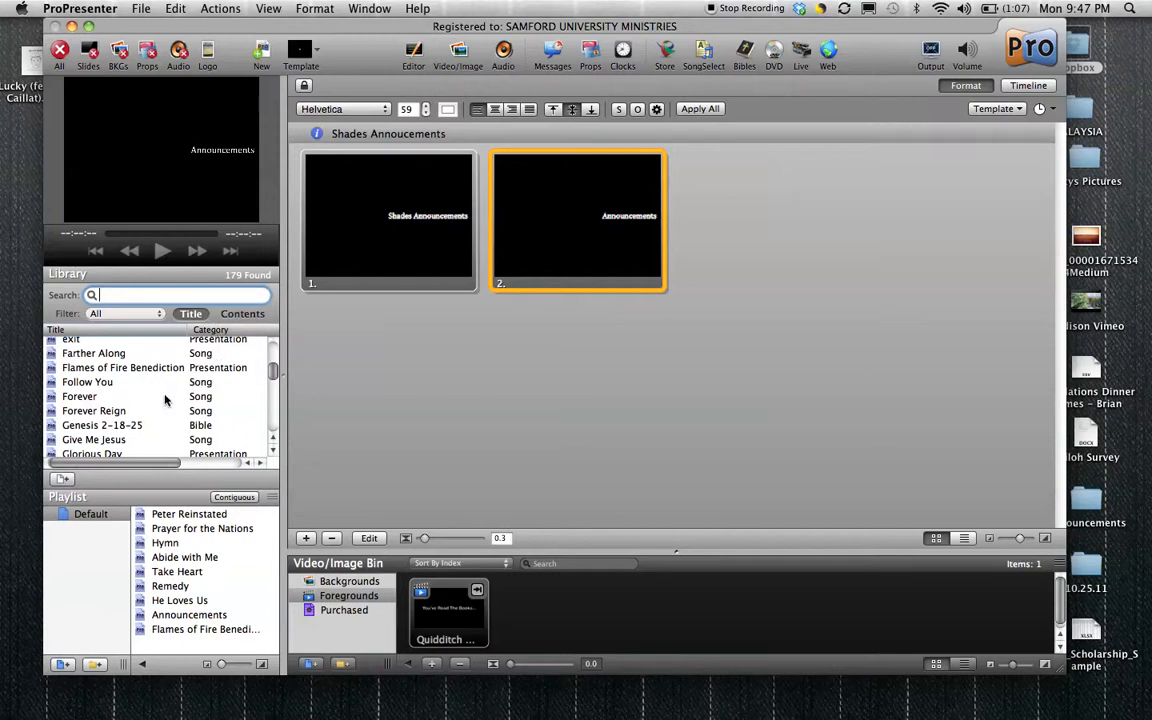
{"action": "scroll", "coordinate": [115, 370], "scroll_direction": "down", "scroll_amount": 8}
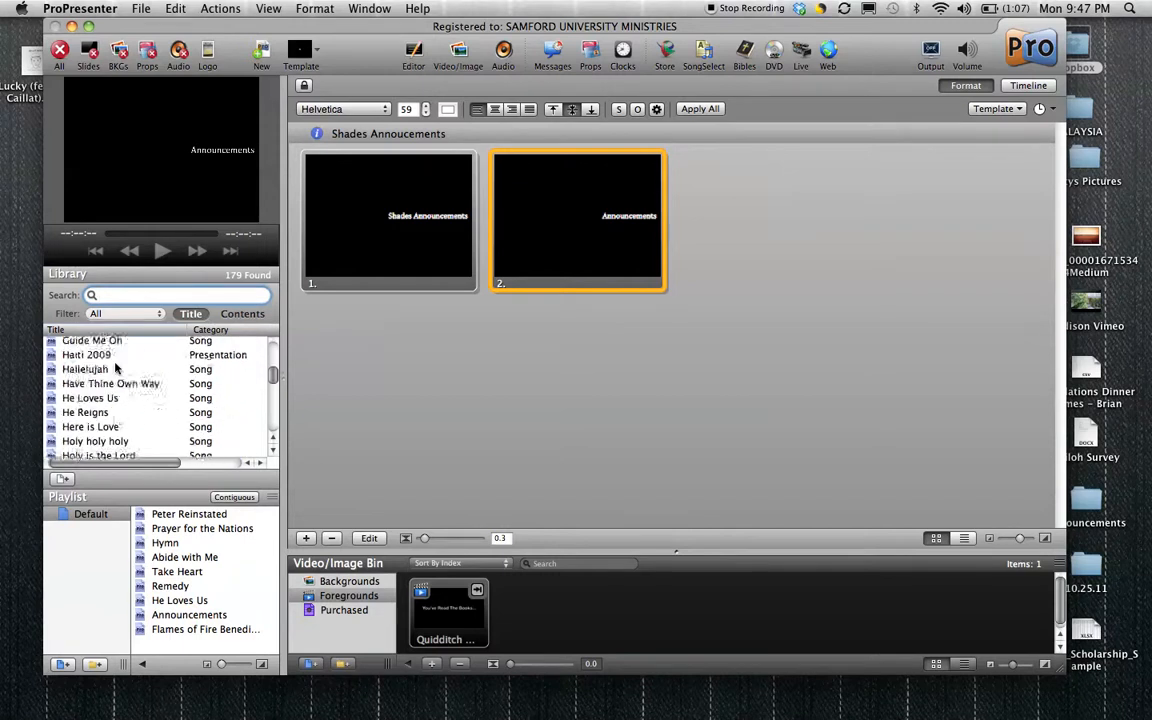
{"action": "scroll", "coordinate": [115, 370], "scroll_direction": "down", "scroll_amount": 12}
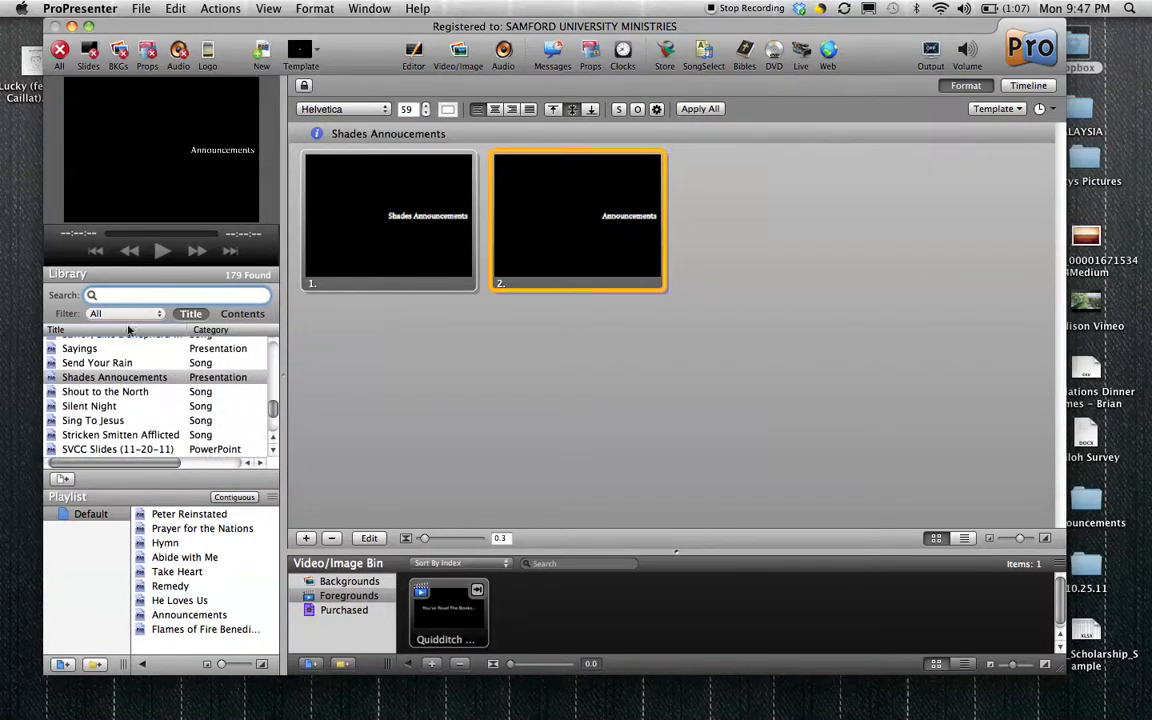
Search the library for "shades" and open the Shades Annoucements presentation.
{"action": "type", "text": "shades"}
{"action": "left_click", "coordinate": [97, 345]}
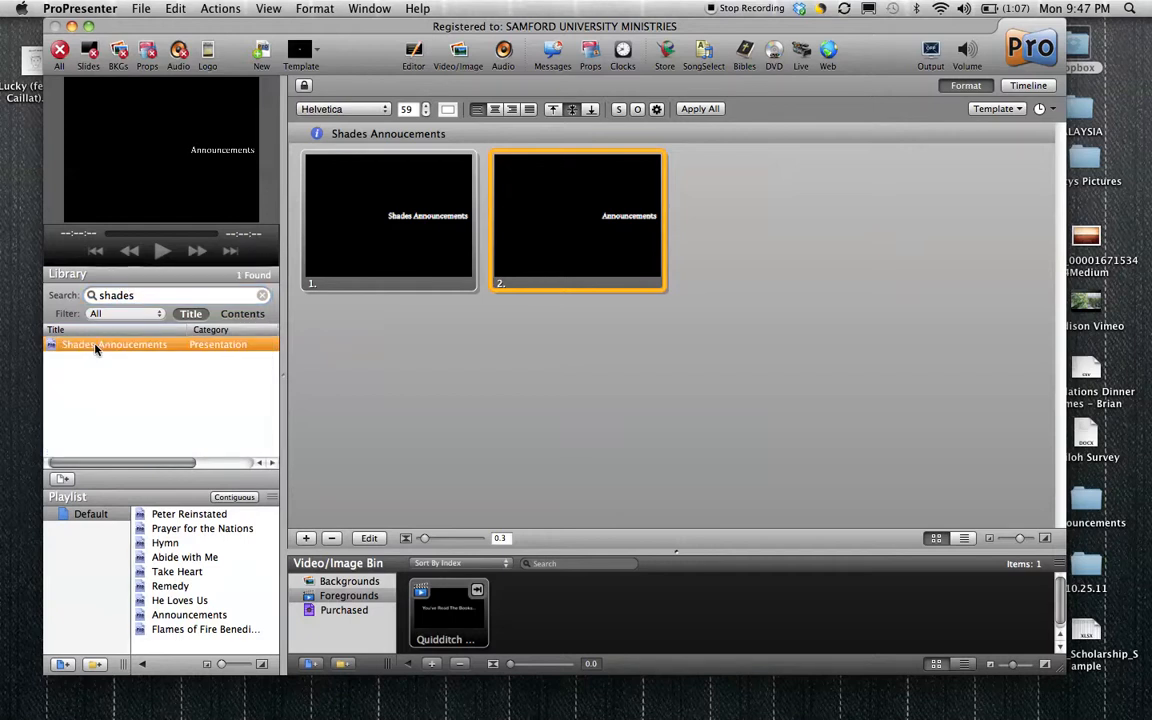
{"action": "left_click", "coordinate": [185, 557]}
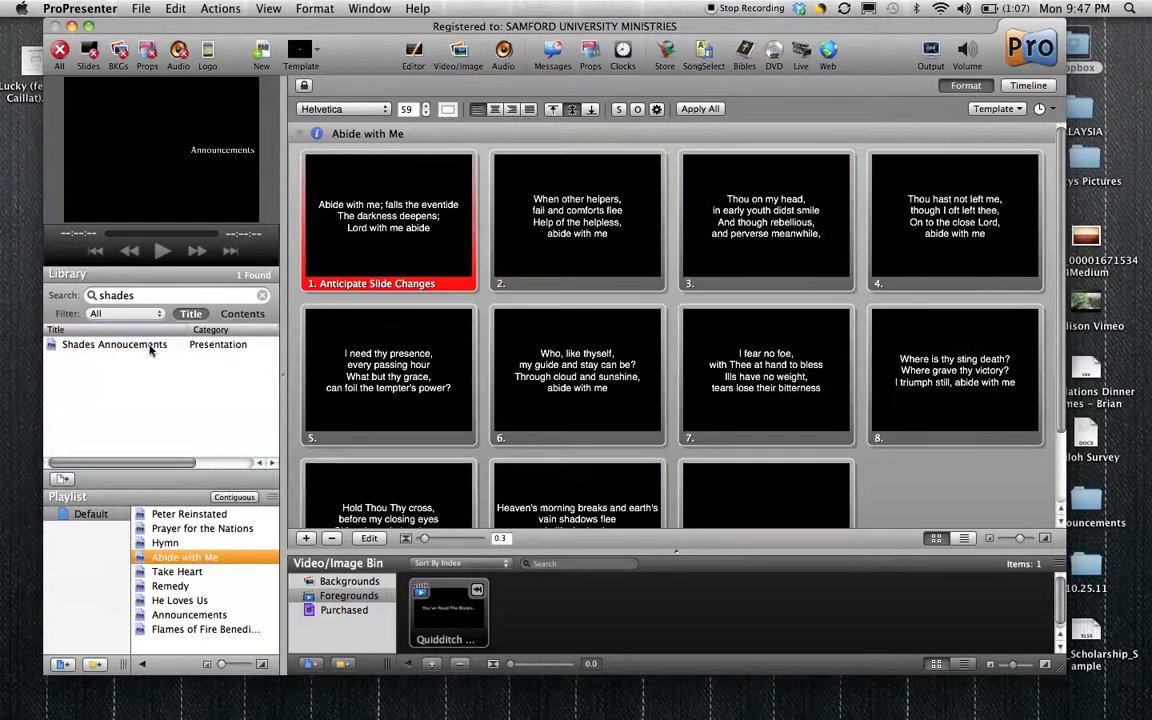
{"action": "left_click", "coordinate": [138, 348]}
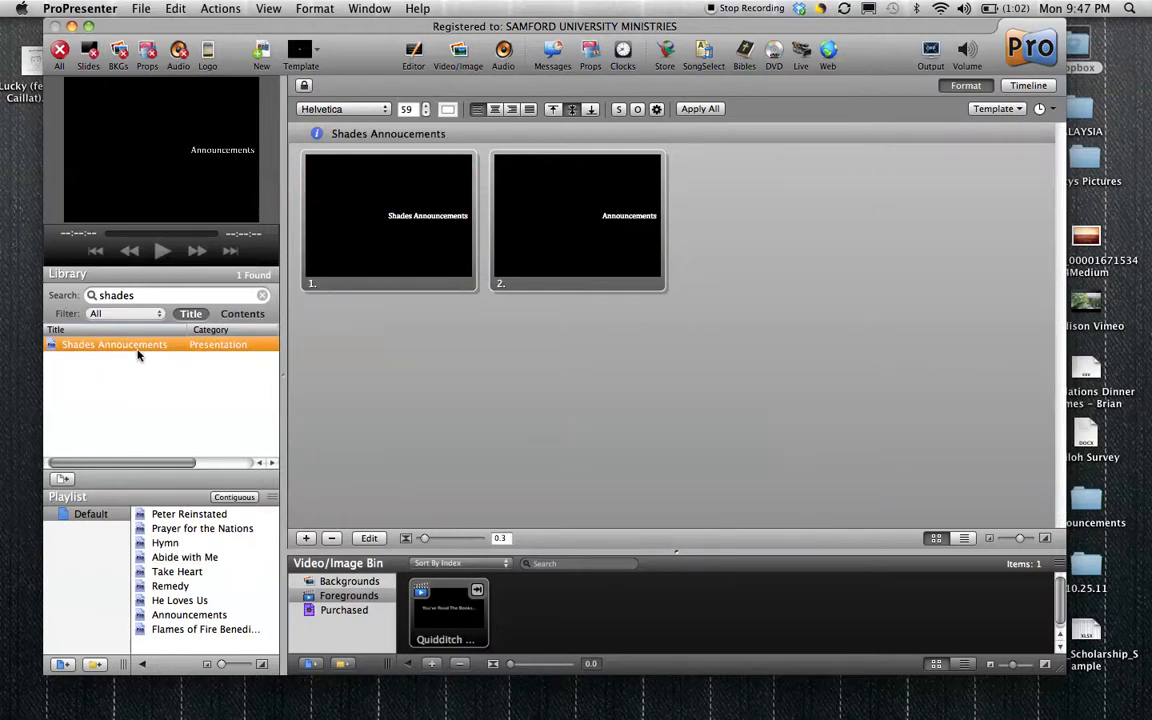
Edit the first slide and replace its "Shades Announcements" text with a person's name followed by "Rocks".
{"action": "right_click", "coordinate": [368, 229]}
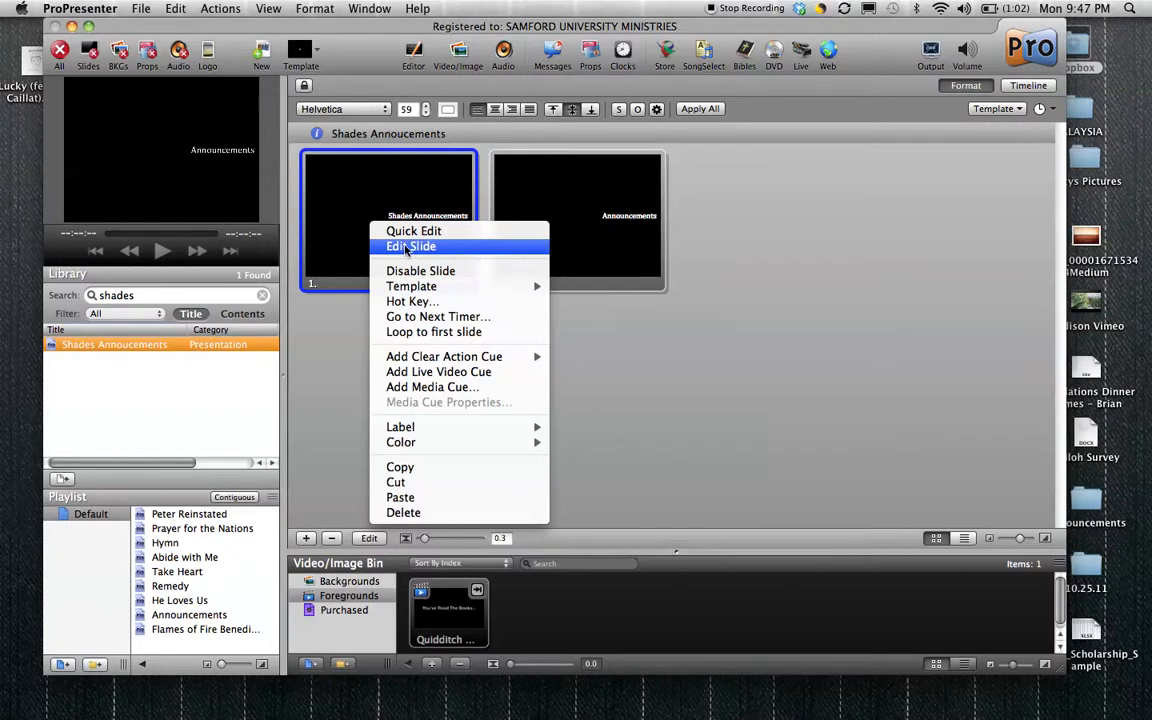
{"action": "left_click", "coordinate": [407, 247]}
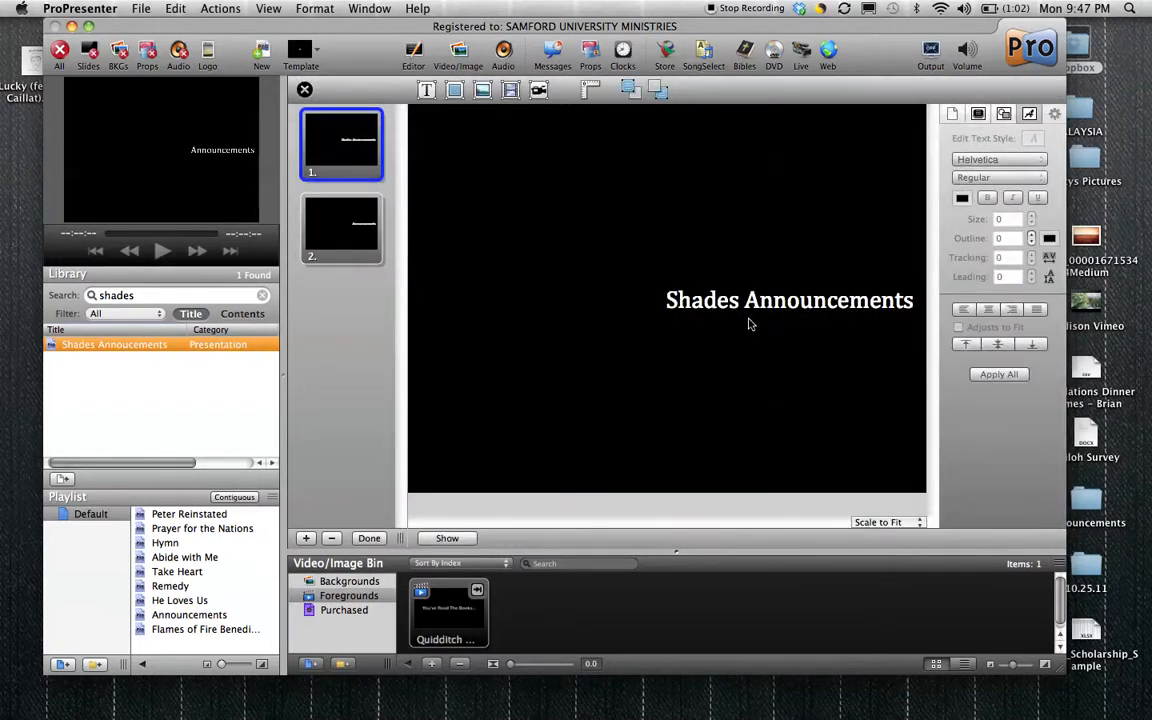
{"action": "triple_click", "coordinate": [752, 303]}
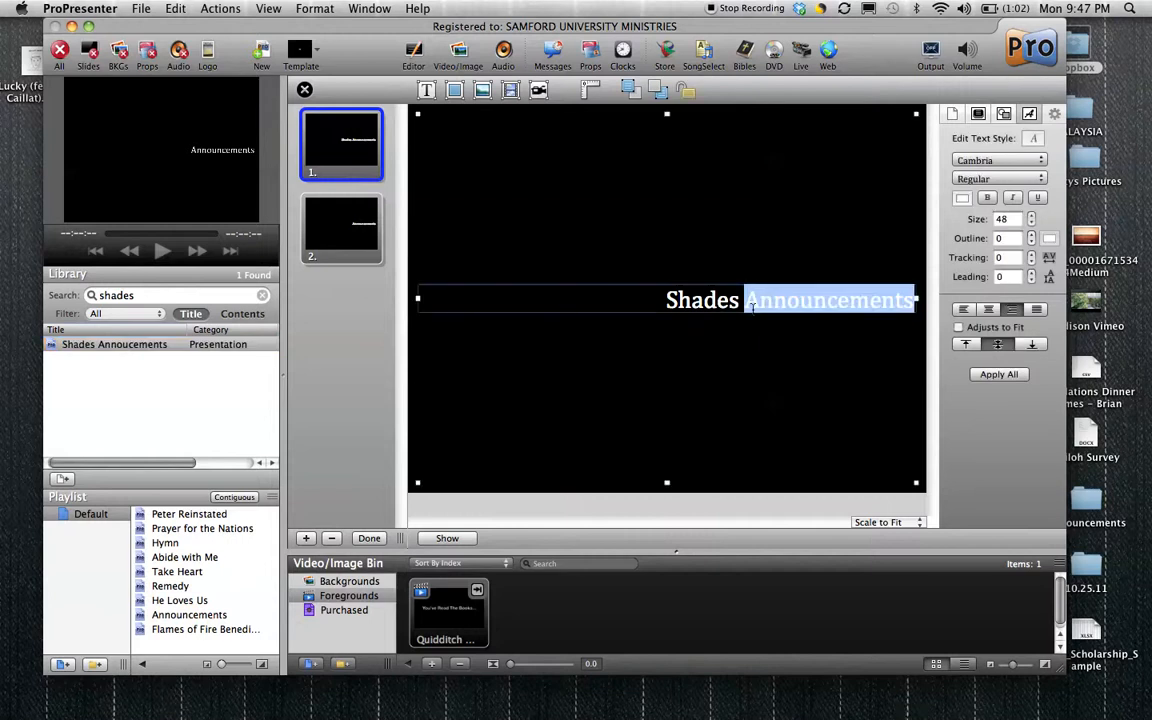
{"action": "left_click", "coordinate": [691, 300]}
{"action": "double_click", "coordinate": [691, 300]}
{"action": "left_click_drag", "start_coordinate": [667, 300], "coordinate": [924, 305]}
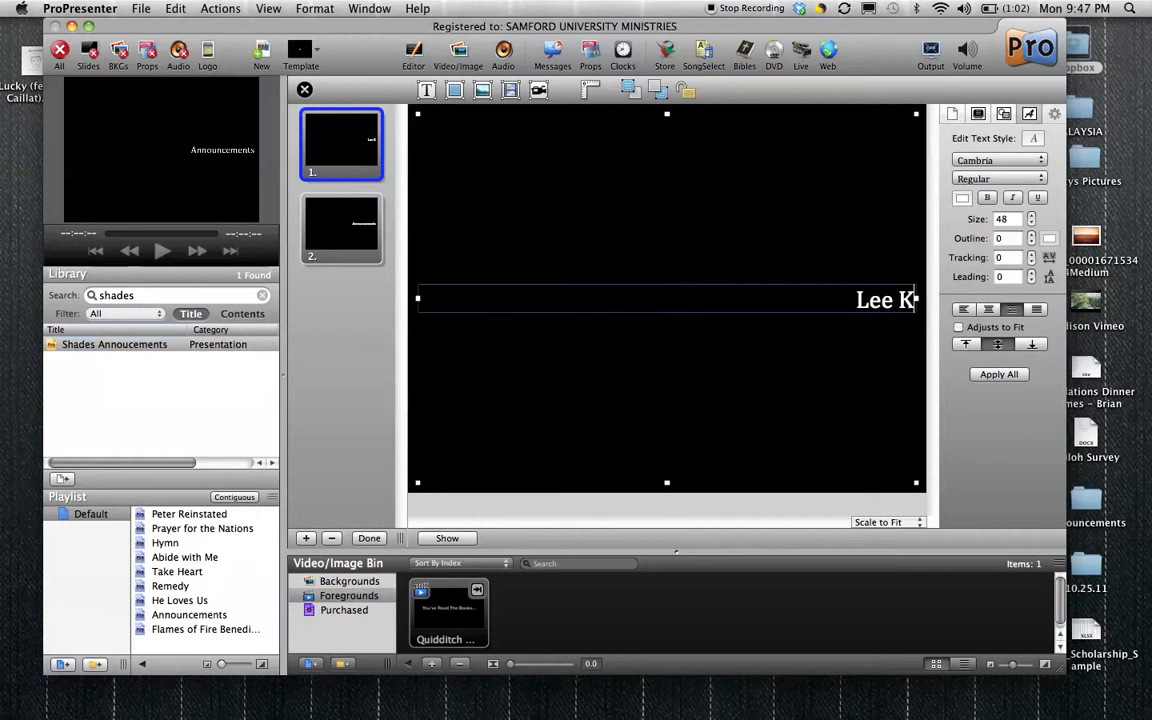
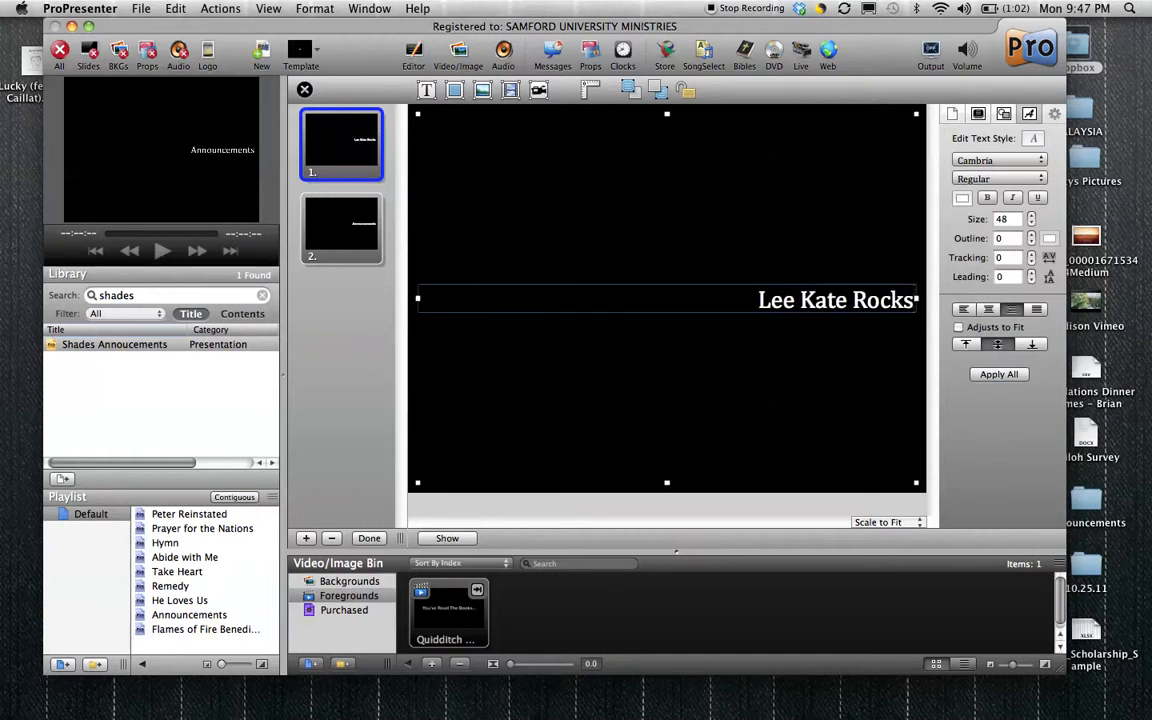
Add two lines below the slide's first line: "and" and "Bring food for the pantry this week.".
{"action": "key", "text": "Return"}
{"action": "key", "text": "Return"}
{"action": "type", "text": "and Bri"}
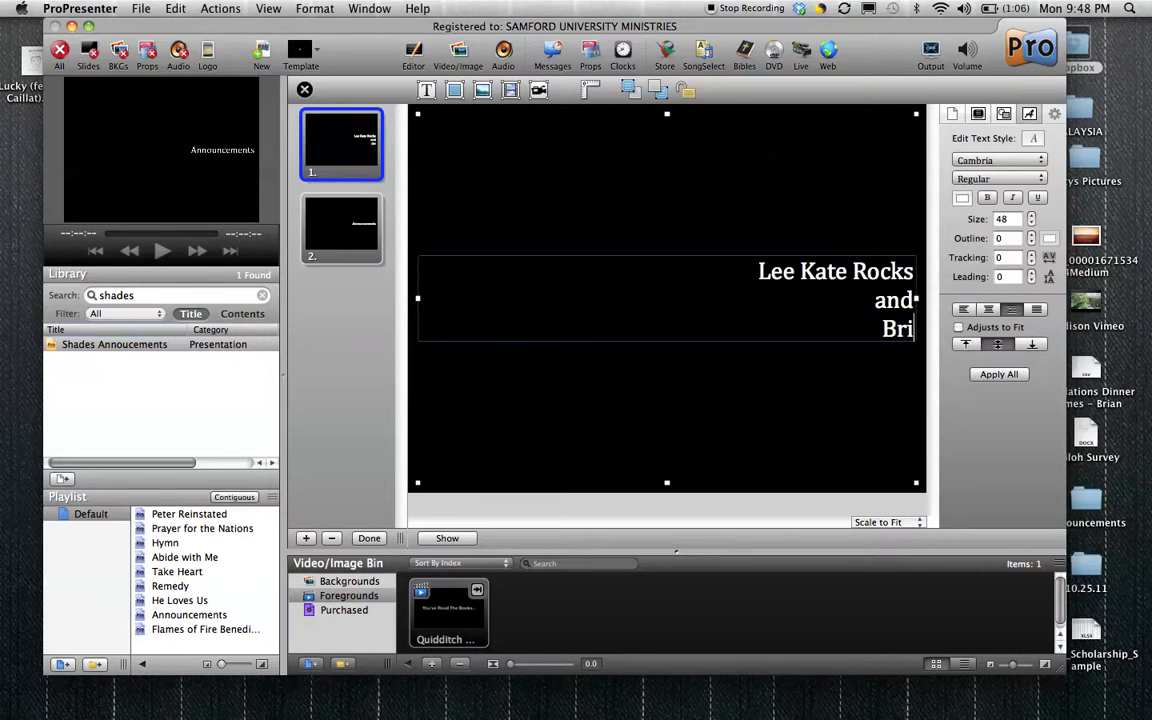
{"action": "type", "text": "ng food for the"}
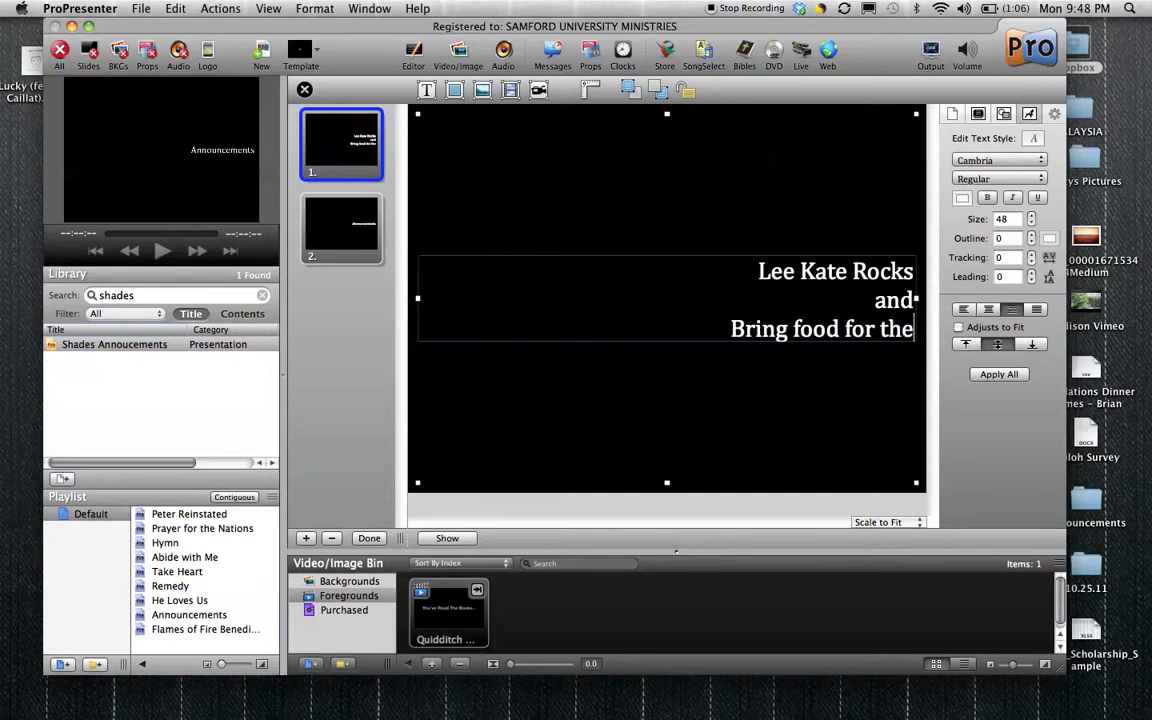
{"action": "type", "text": " pan"}
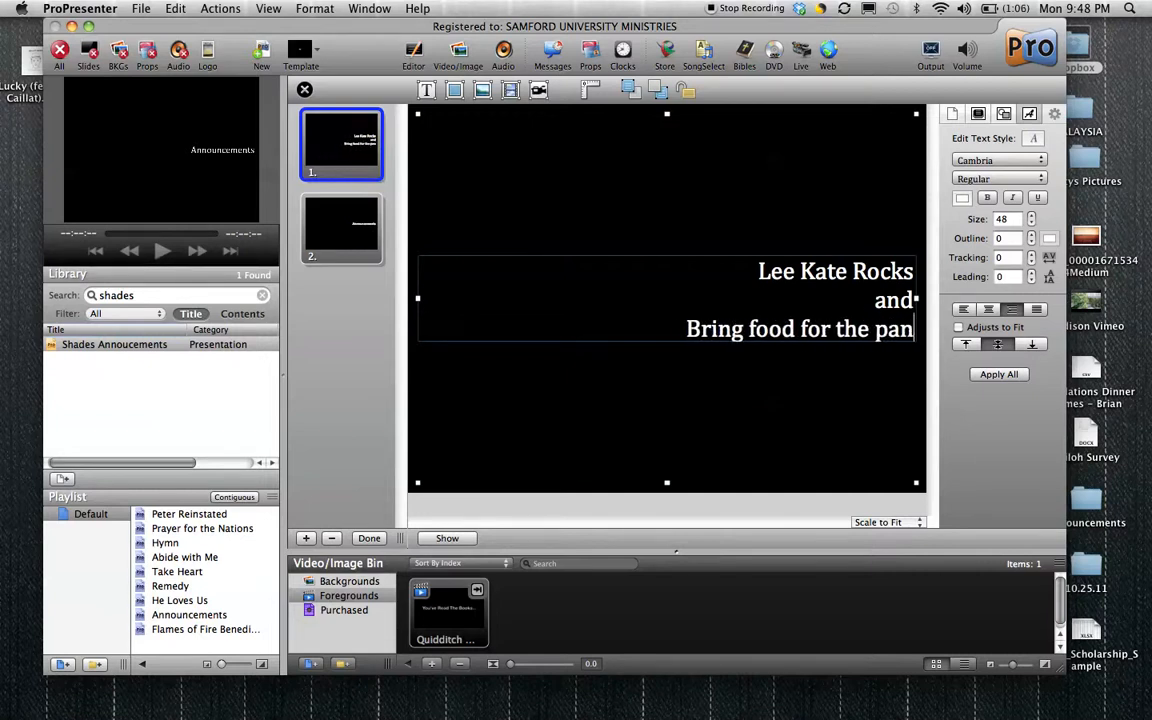
{"action": "type", "text": "try this week."}
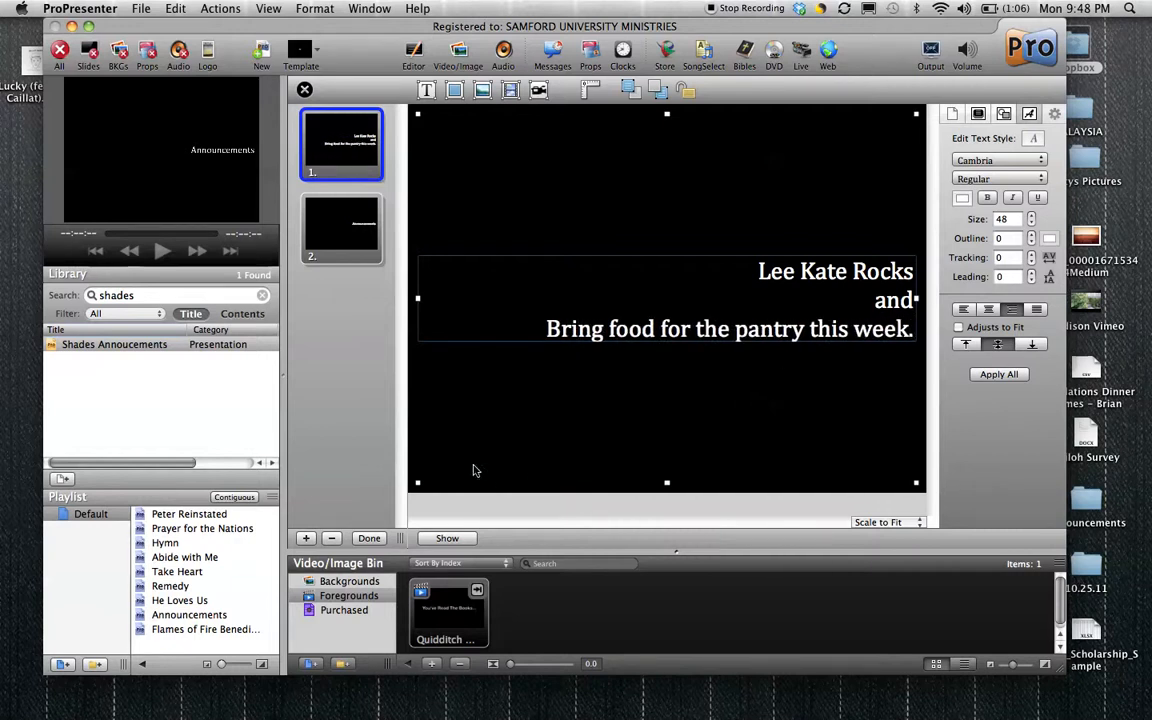
Finish editing the first slide and return to the slide overview of the presentation.
{"action": "left_click", "coordinate": [368, 538]}
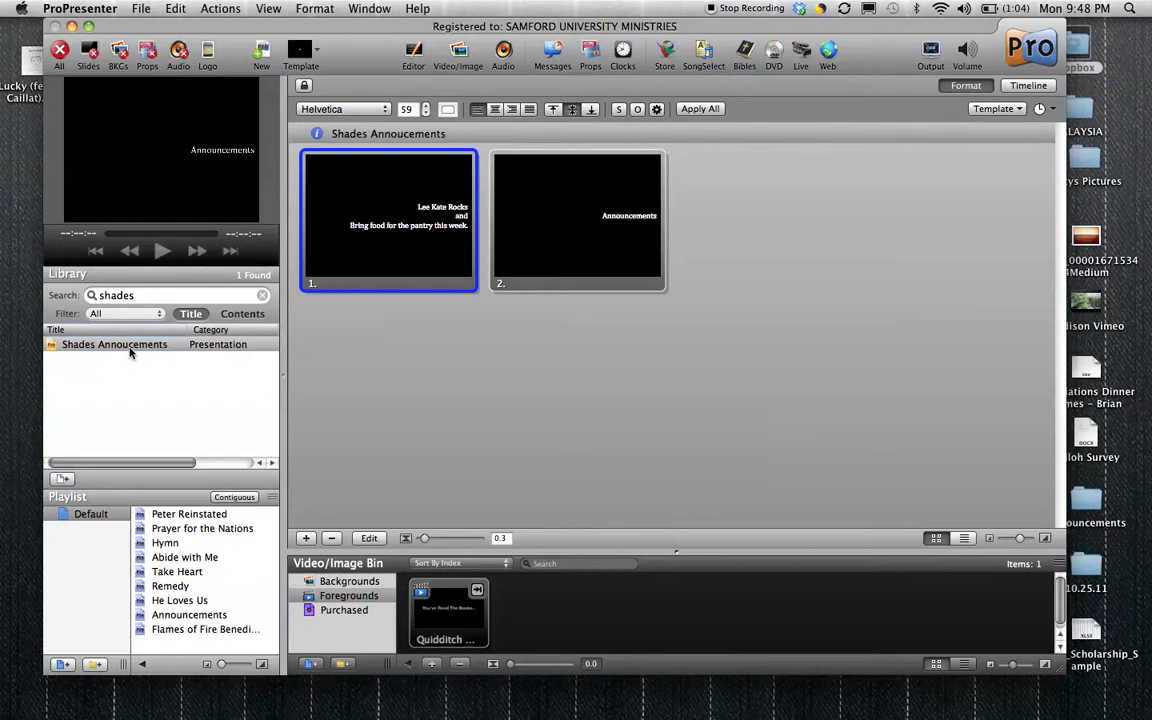
{"action": "left_click", "coordinate": [141, 8]}
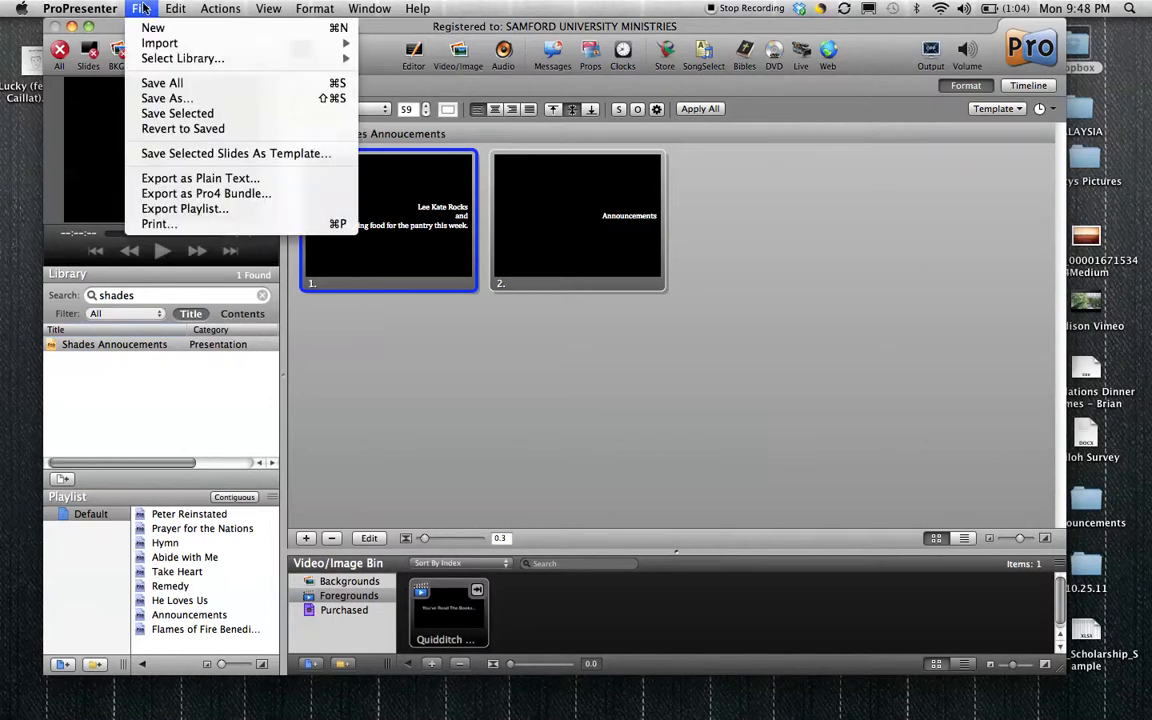
{"action": "mouse_move", "coordinate": [80, 8]}
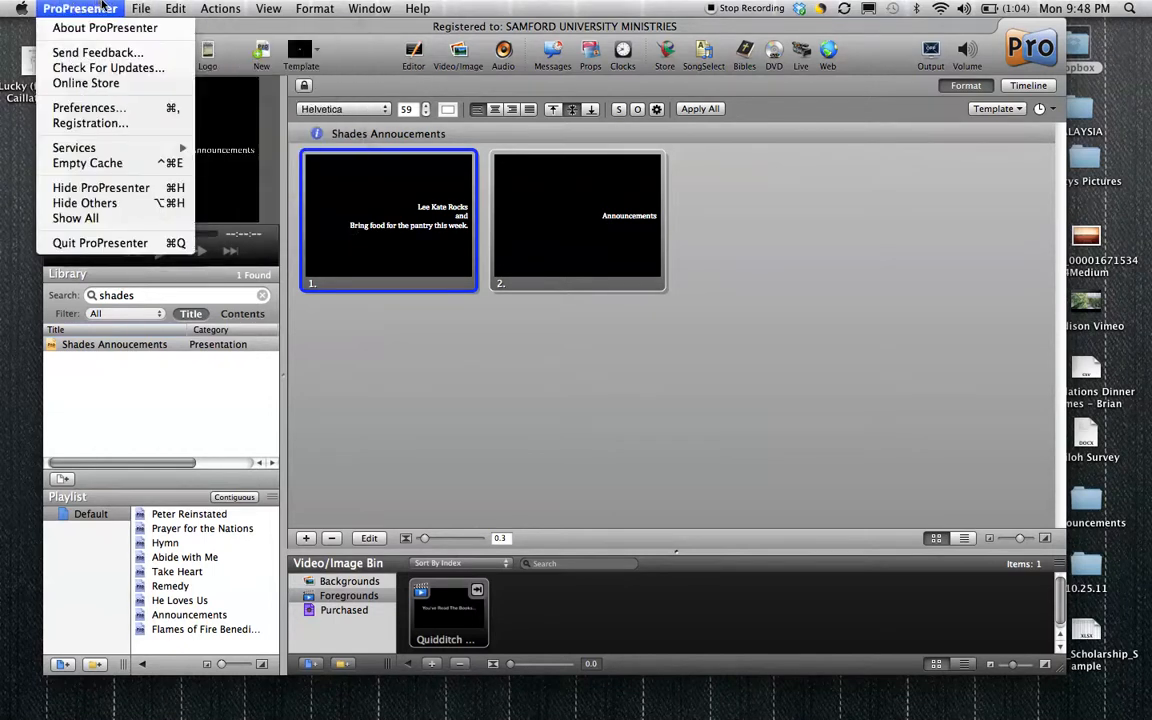
{"action": "left_click", "coordinate": [138, 243]}
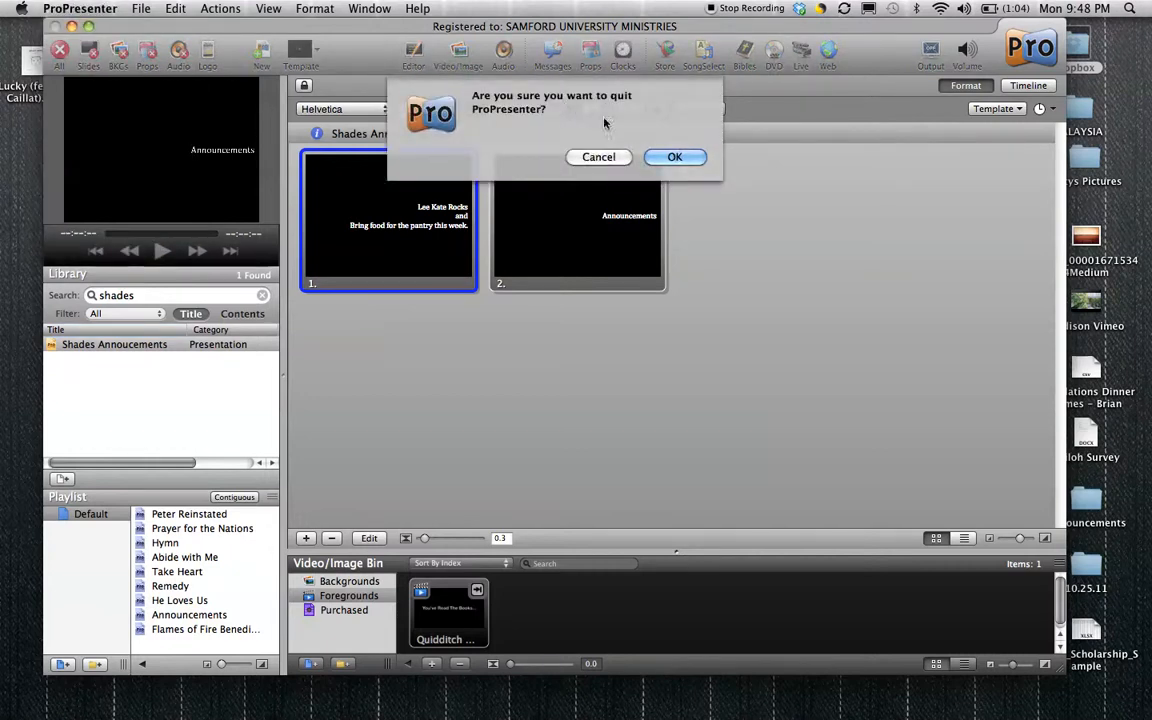
{"action": "left_click", "coordinate": [664, 158]}
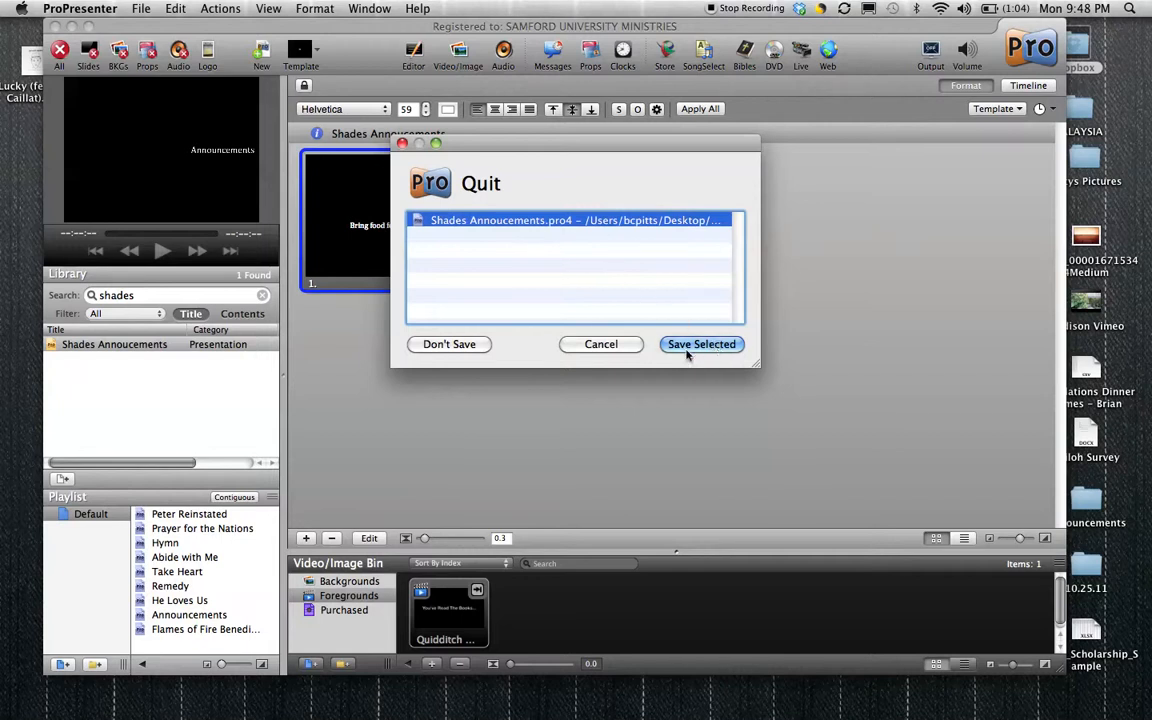
{"action": "left_click", "coordinate": [634, 347]}
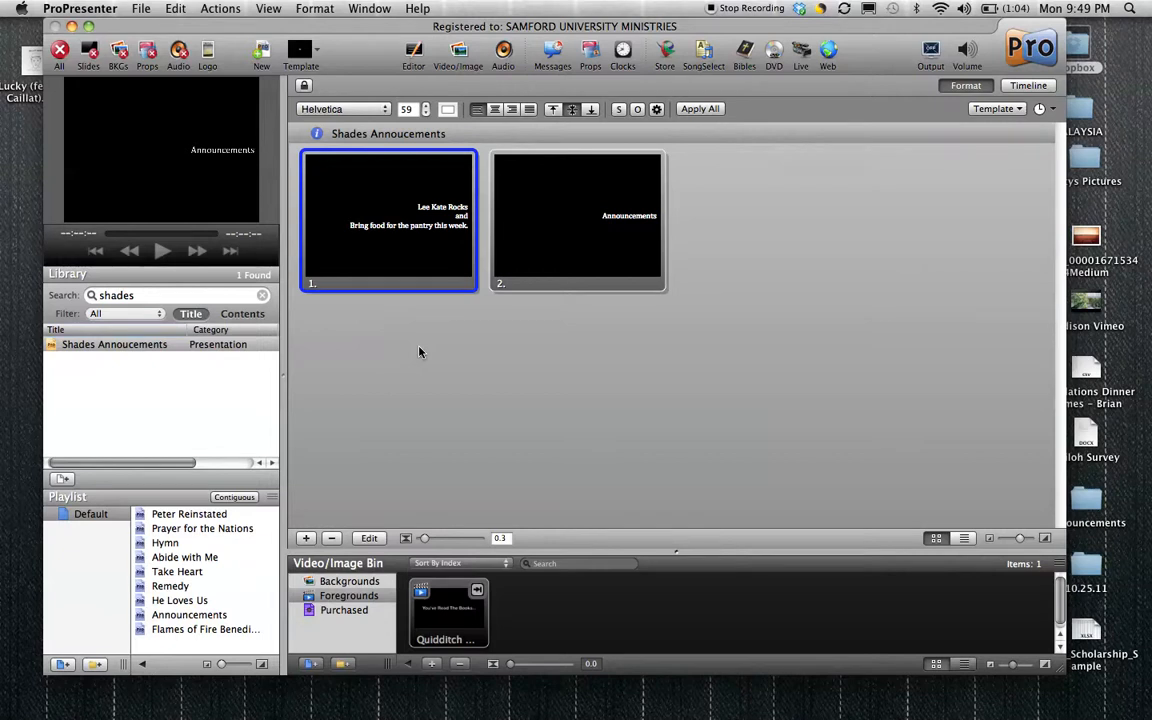
Save the edited Shades Annoucements presentation and give its first slide a Go to Next timer of 3 seconds.
{"action": "key", "text": "super+s"}
{"action": "right_click", "coordinate": [413, 239]}
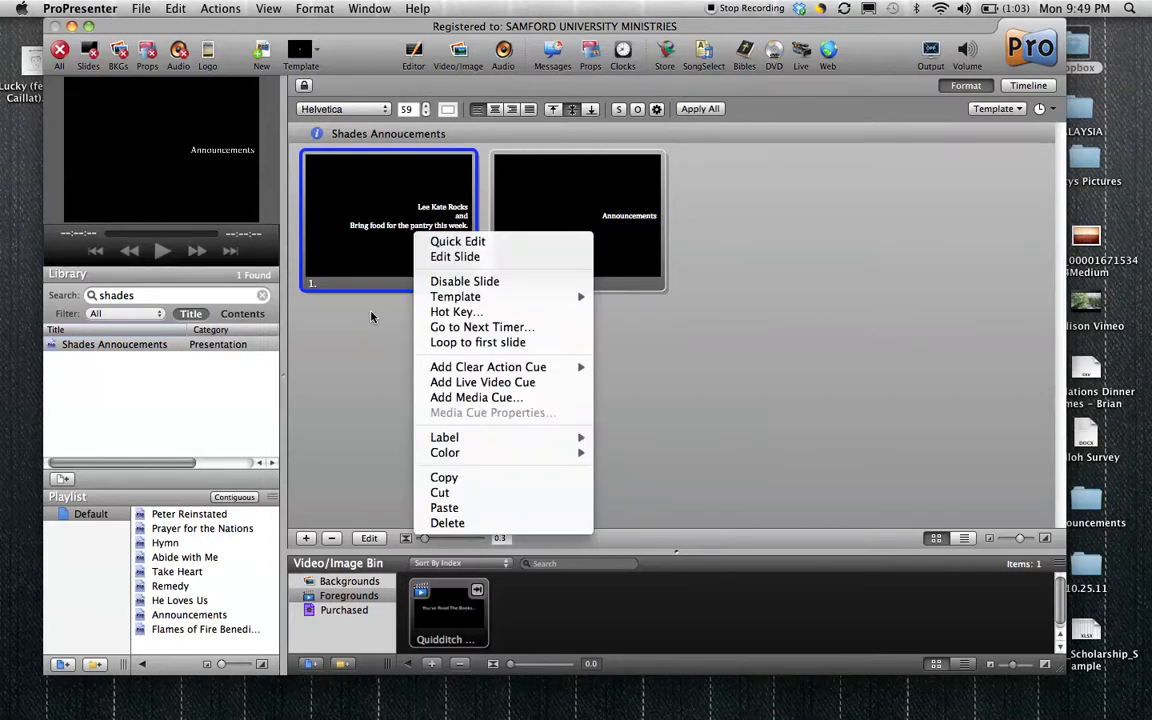
{"action": "left_click", "coordinate": [333, 278]}
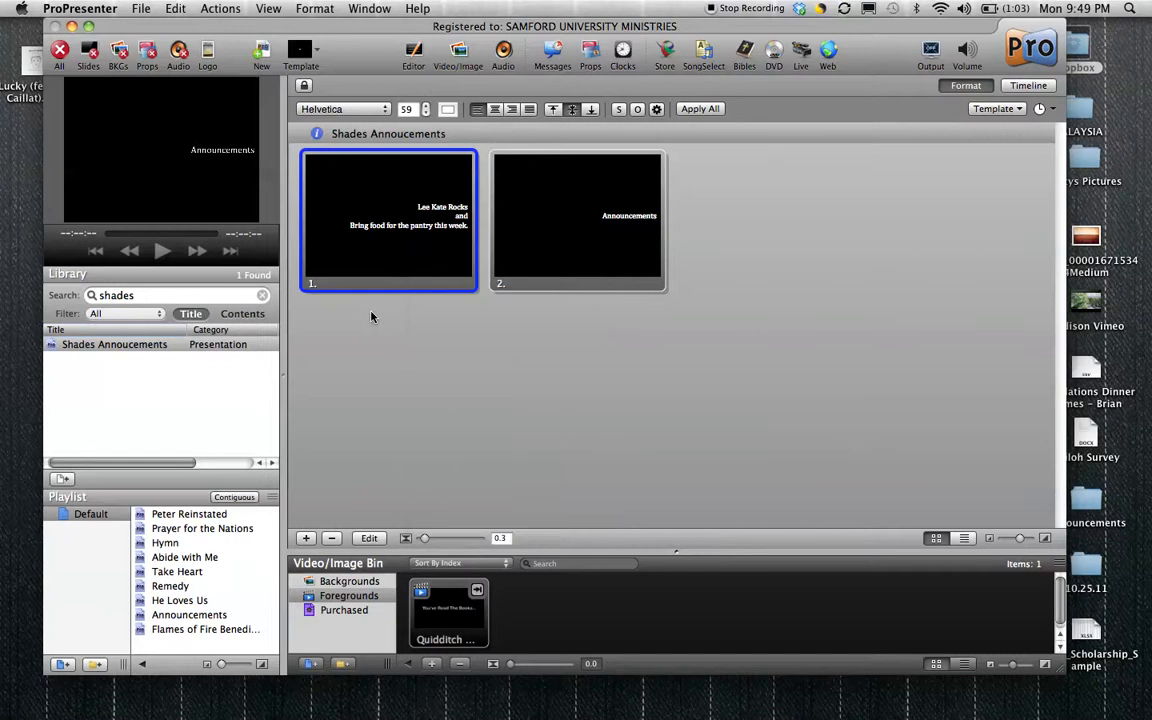
{"action": "right_click", "coordinate": [409, 210]}
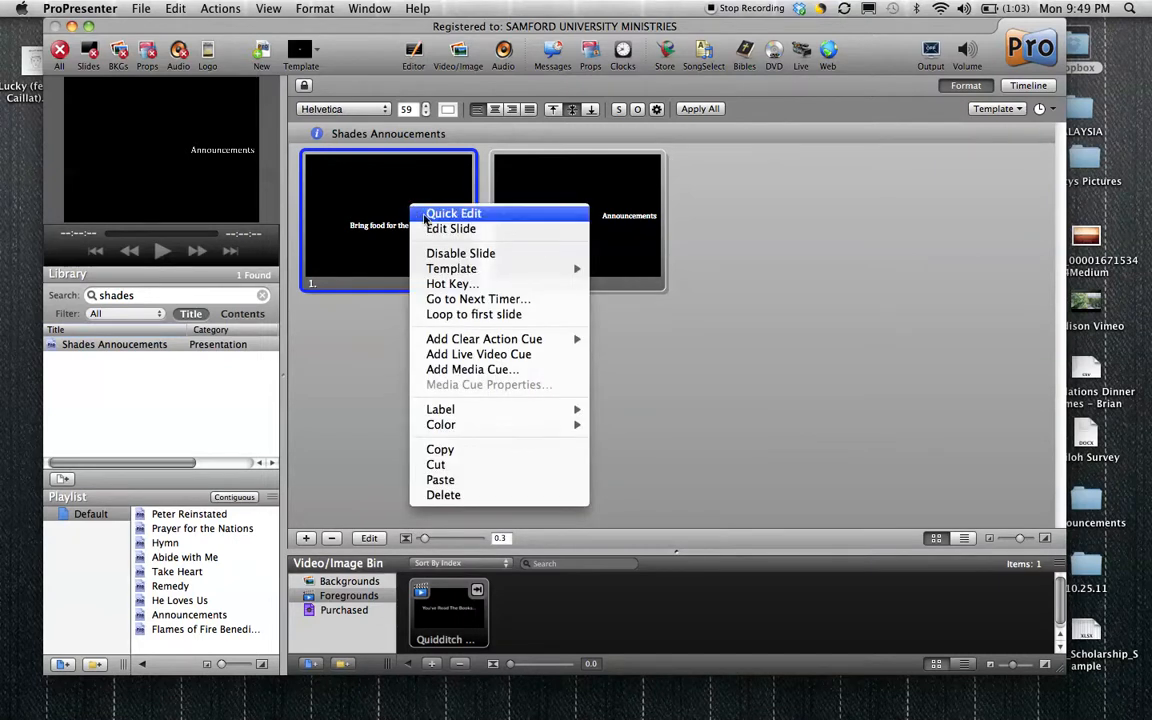
{"action": "left_click", "coordinate": [474, 300]}
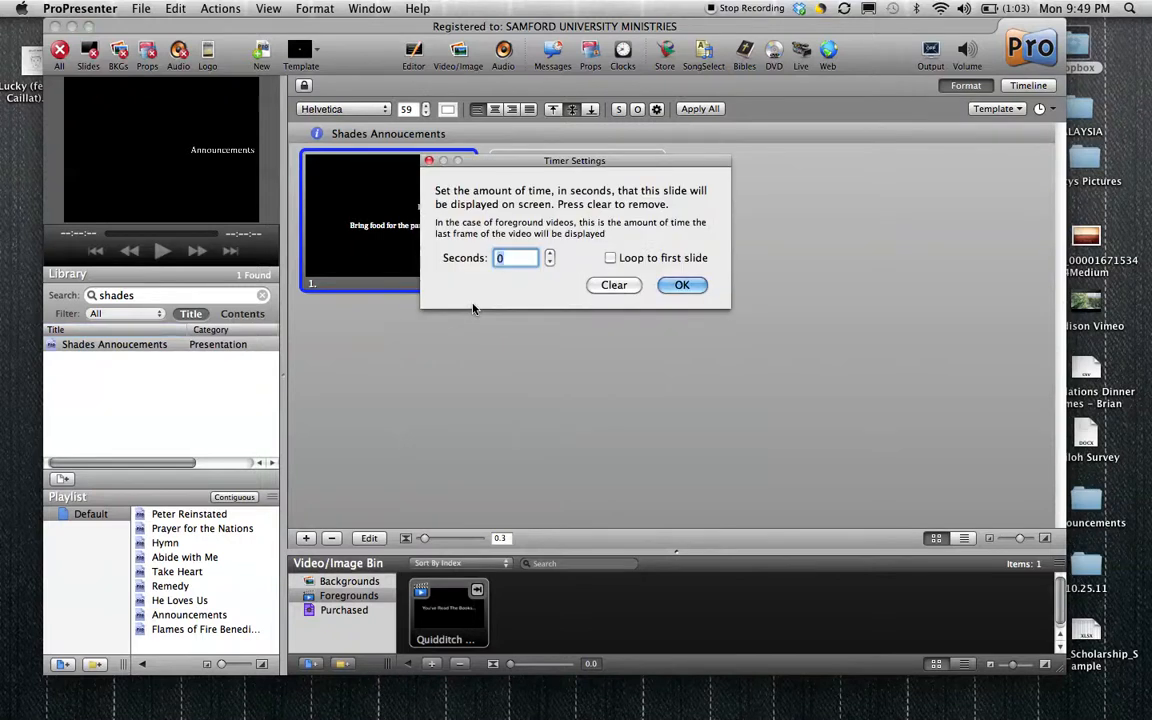
{"action": "left_click", "coordinate": [519, 258]}
{"action": "key", "text": "BackSpace"}
{"action": "type", "text": "3"}
{"action": "left_click", "coordinate": [679, 287]}
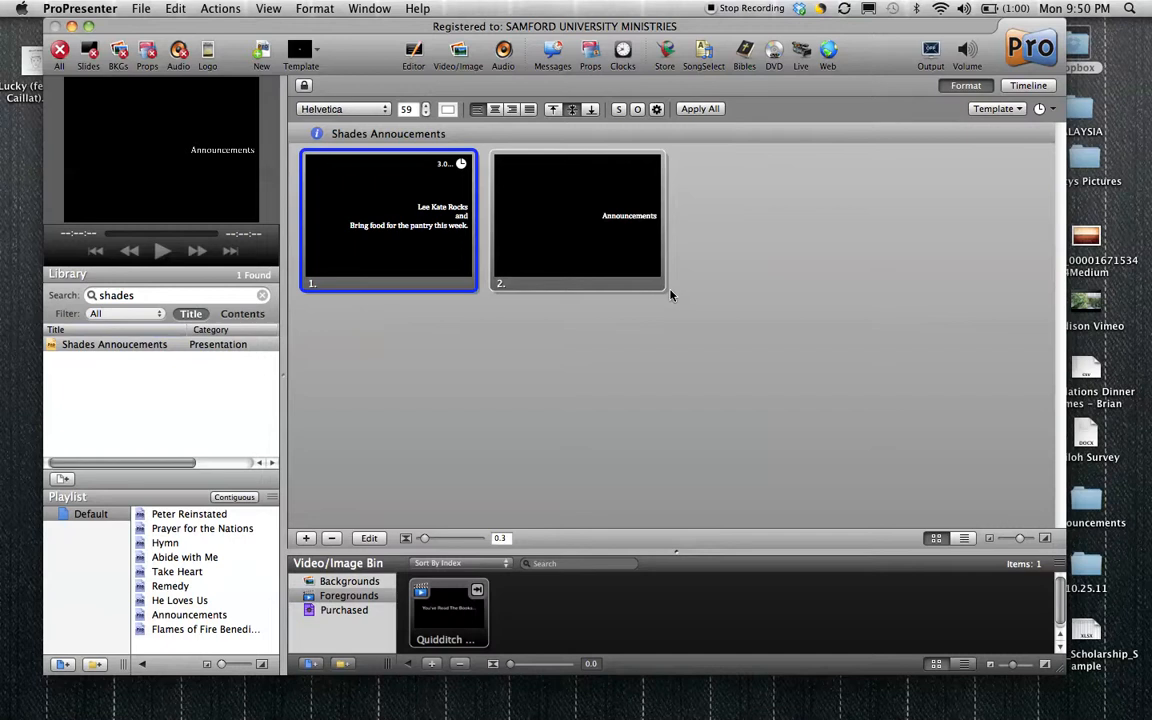
Give the second slide a Go to Next timer of 2 seconds that loops to the first slide.
{"action": "left_click", "coordinate": [548, 232]}
{"action": "right_click", "coordinate": [548, 232]}
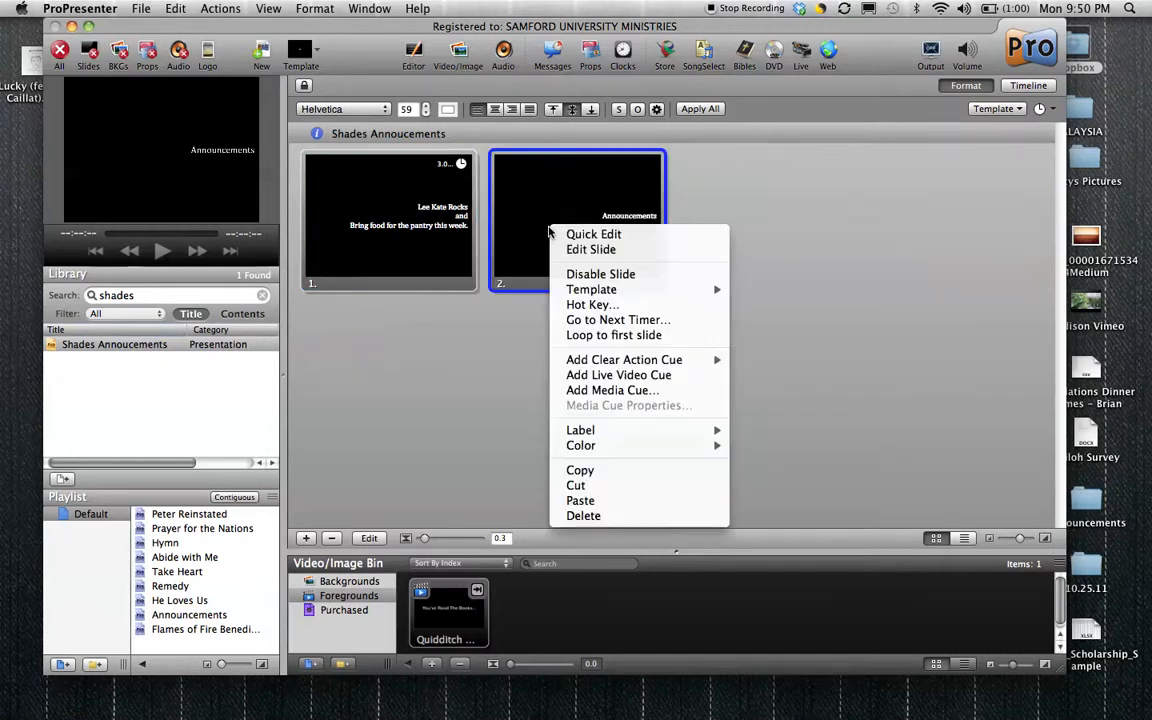
{"action": "left_click", "coordinate": [594, 326]}
{"action": "type", "text": "2"}
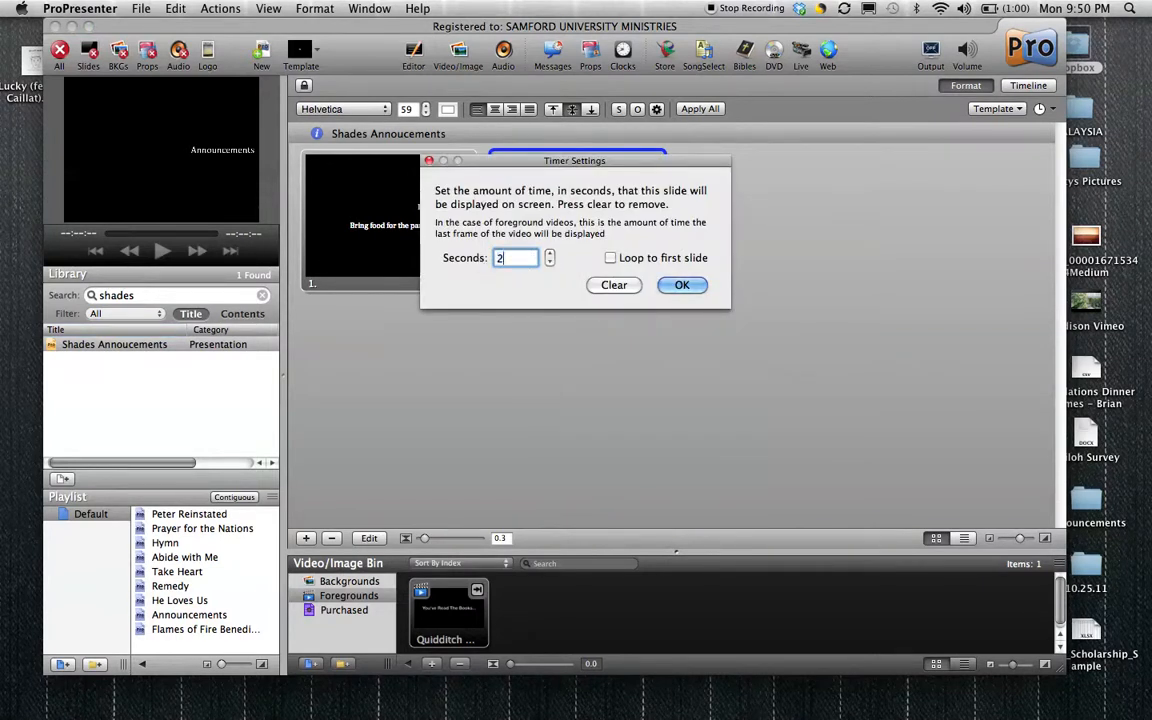
{"action": "left_click", "coordinate": [610, 258]}
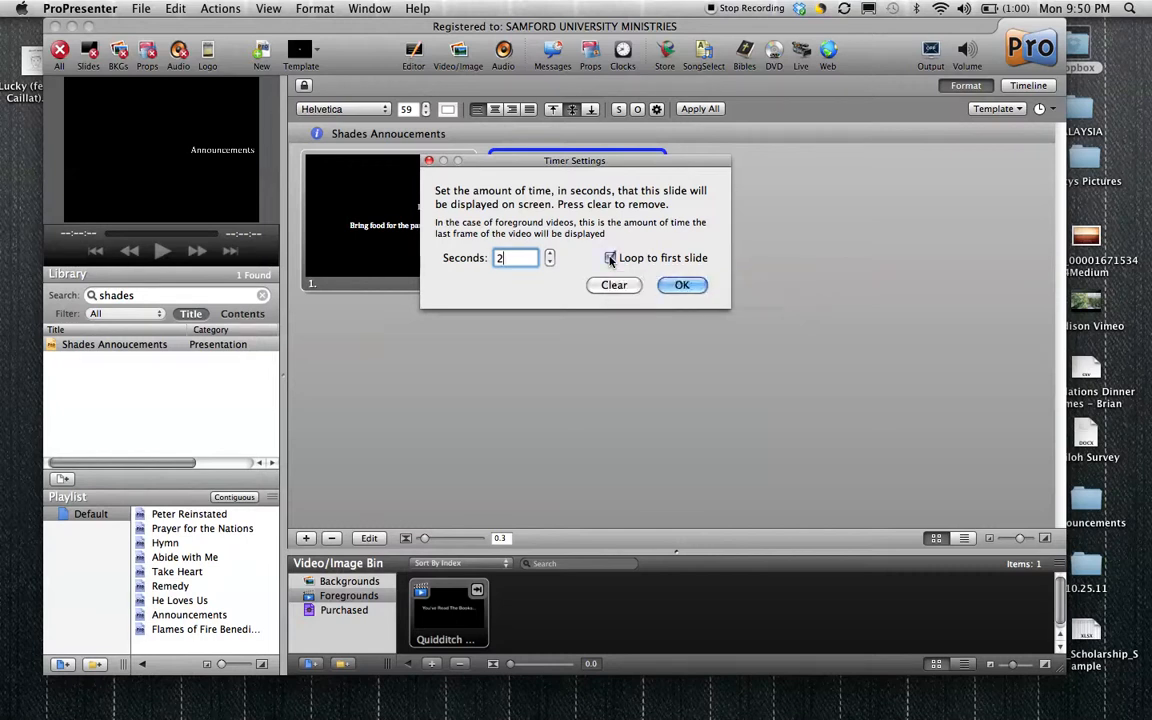
{"action": "left_click", "coordinate": [682, 285]}
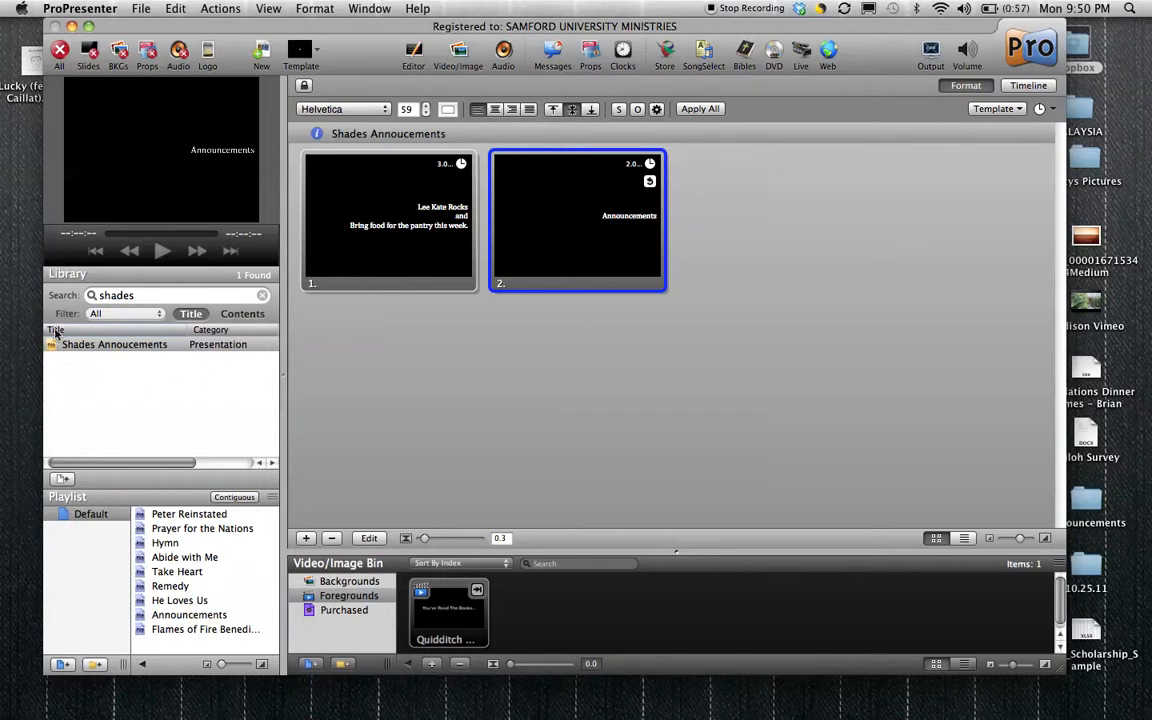
Save the presentation and send its slides live to test the timed advance and the loop.
{"action": "key", "text": "super+s"}
{"action": "left_click", "coordinate": [341, 187]}
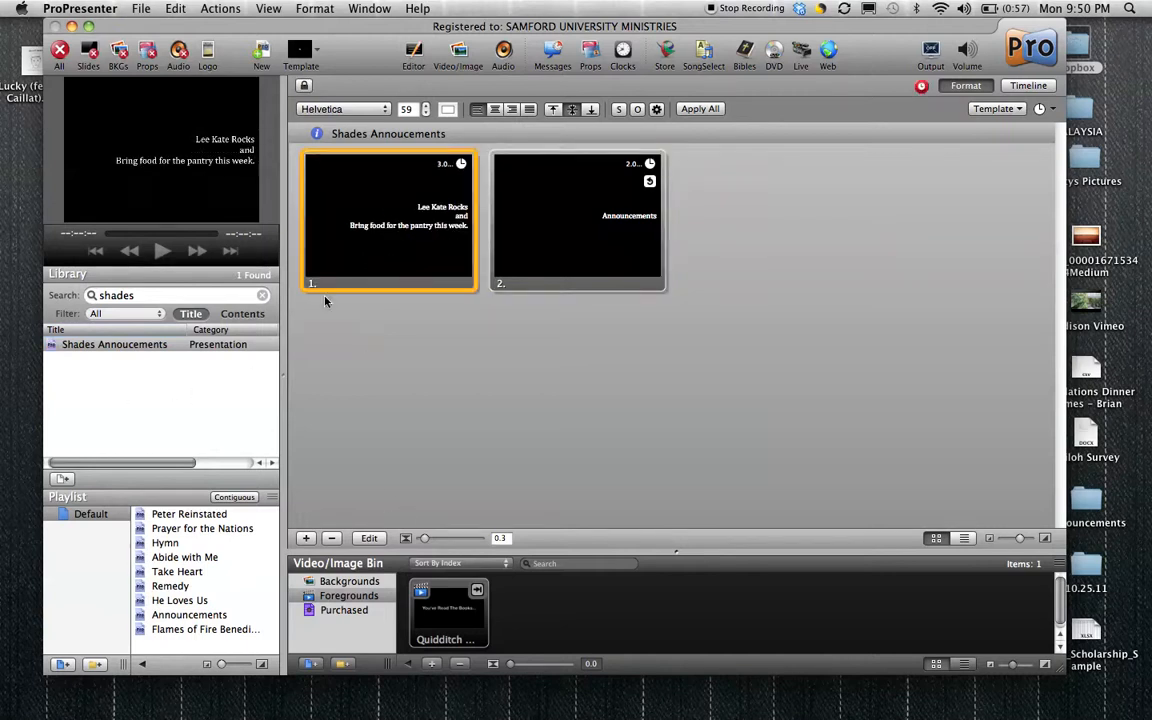
{"action": "key", "text": "space"}
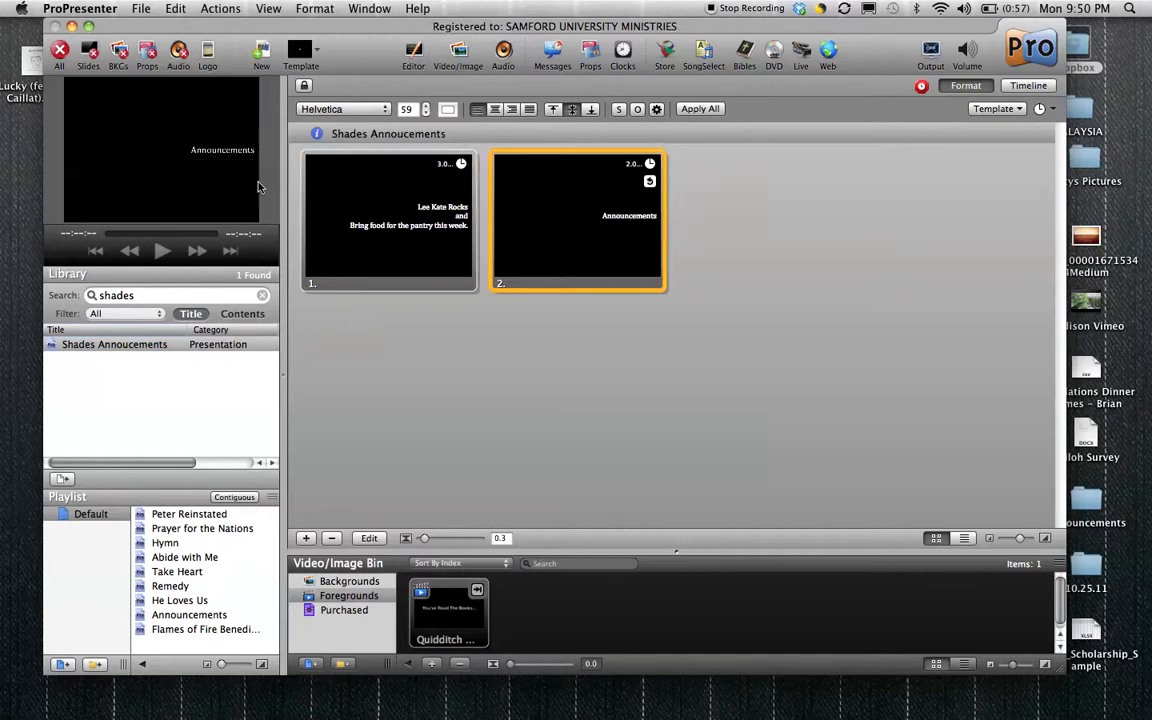
{"action": "left_click", "coordinate": [312, 226]}
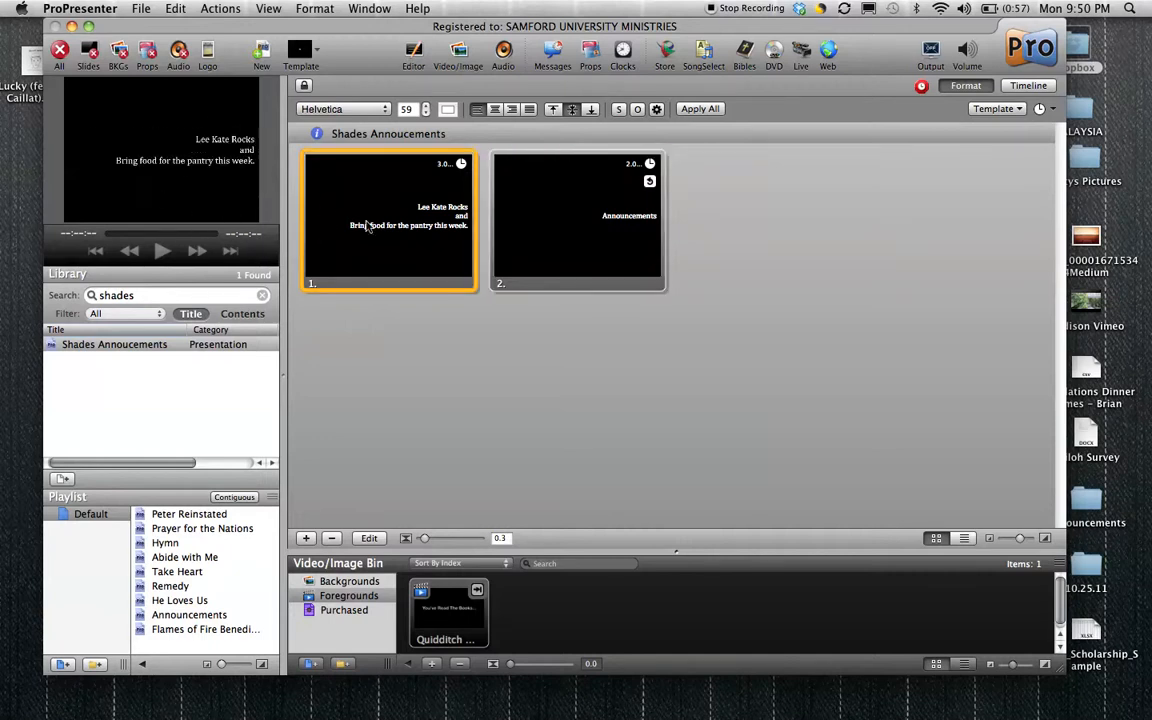
{"action": "key", "text": "space"}
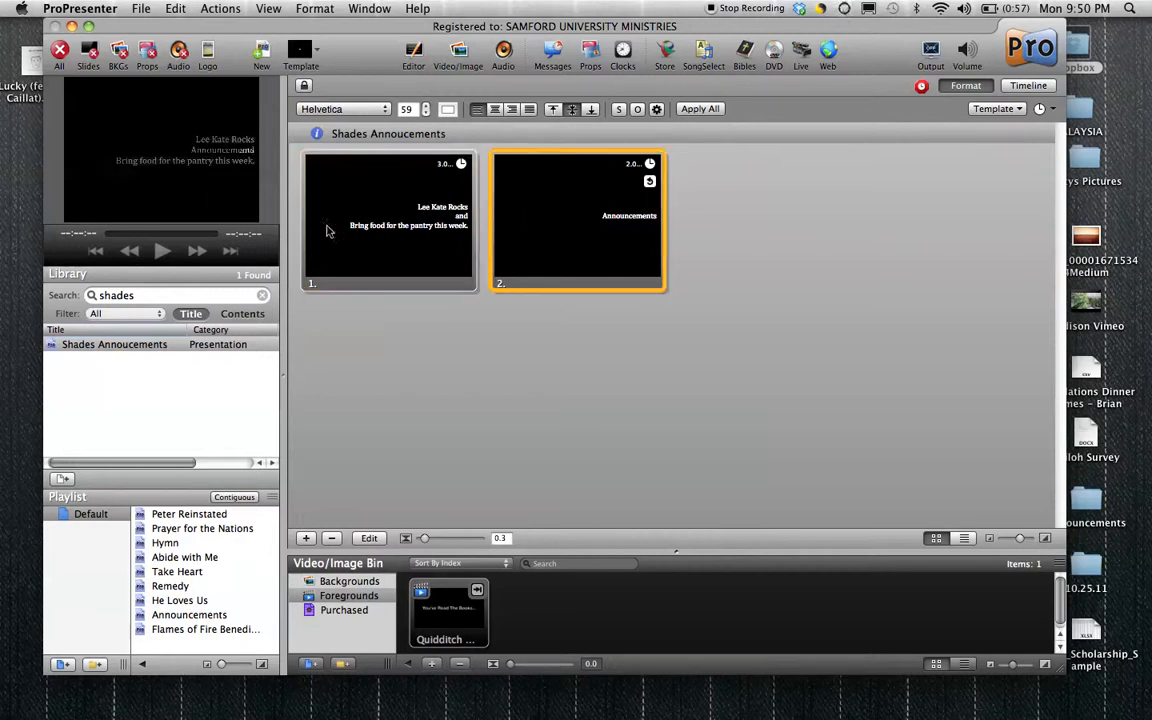
{"action": "key", "text": "Left"}
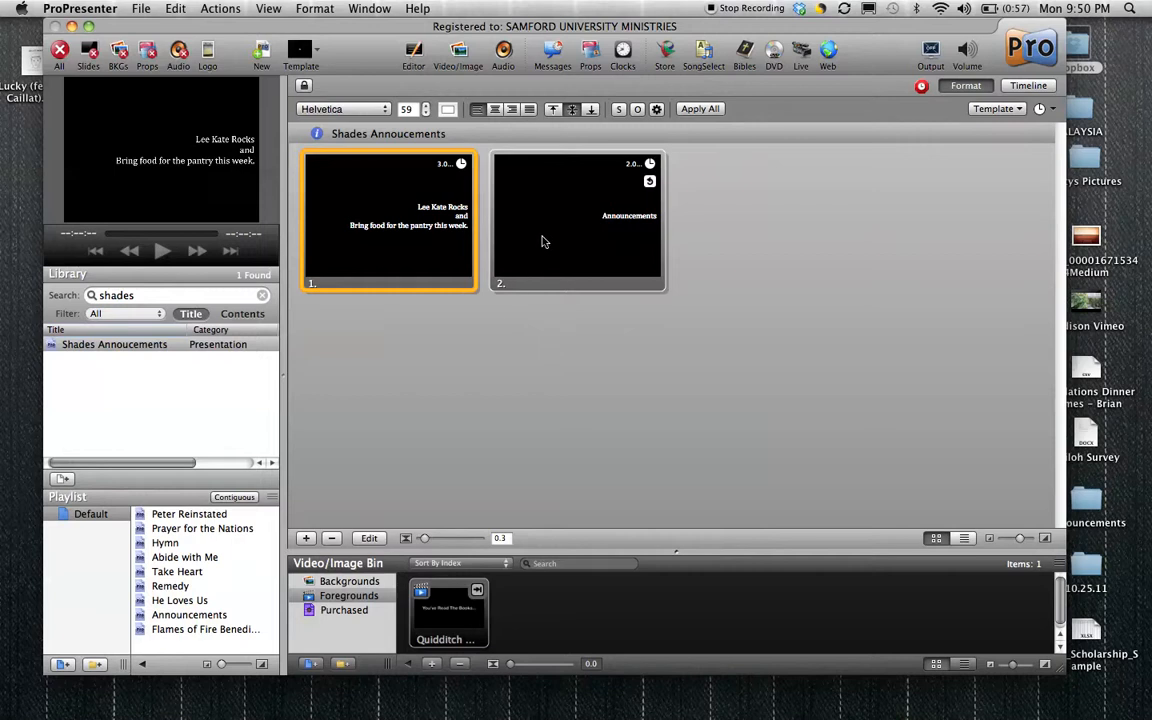
{"action": "left_click", "coordinate": [542, 241]}
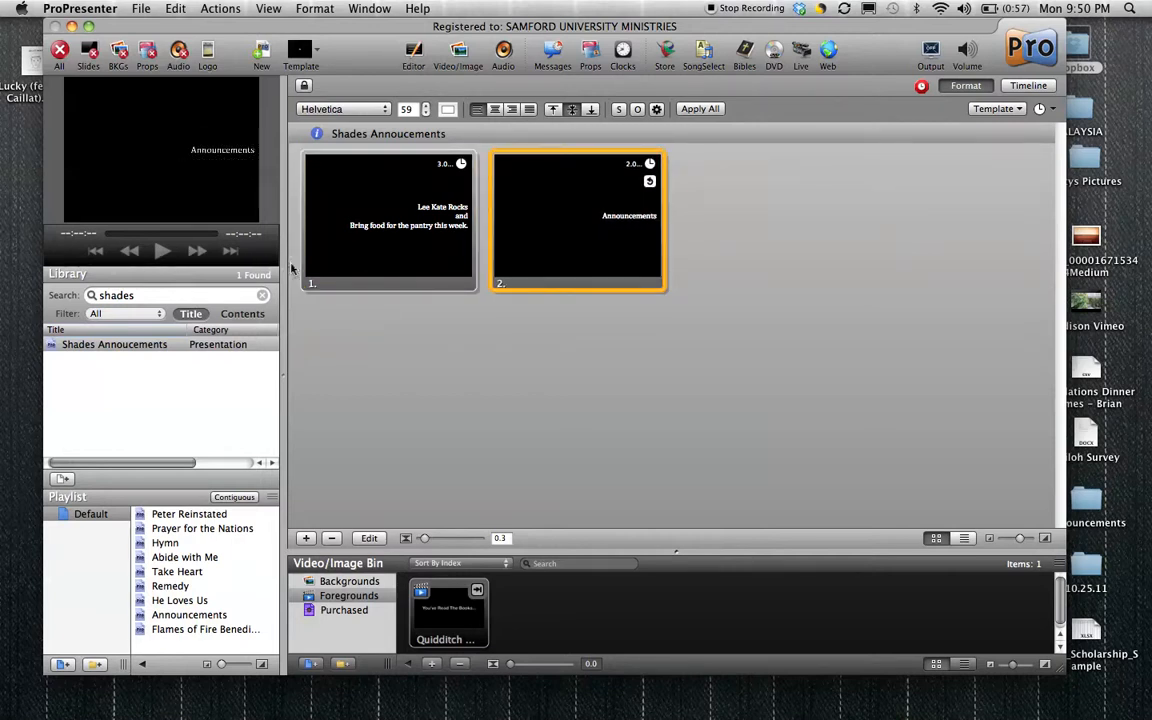
Remove the "Go to Next" timer from the second slide.
{"action": "right_click", "coordinate": [601, 247]}
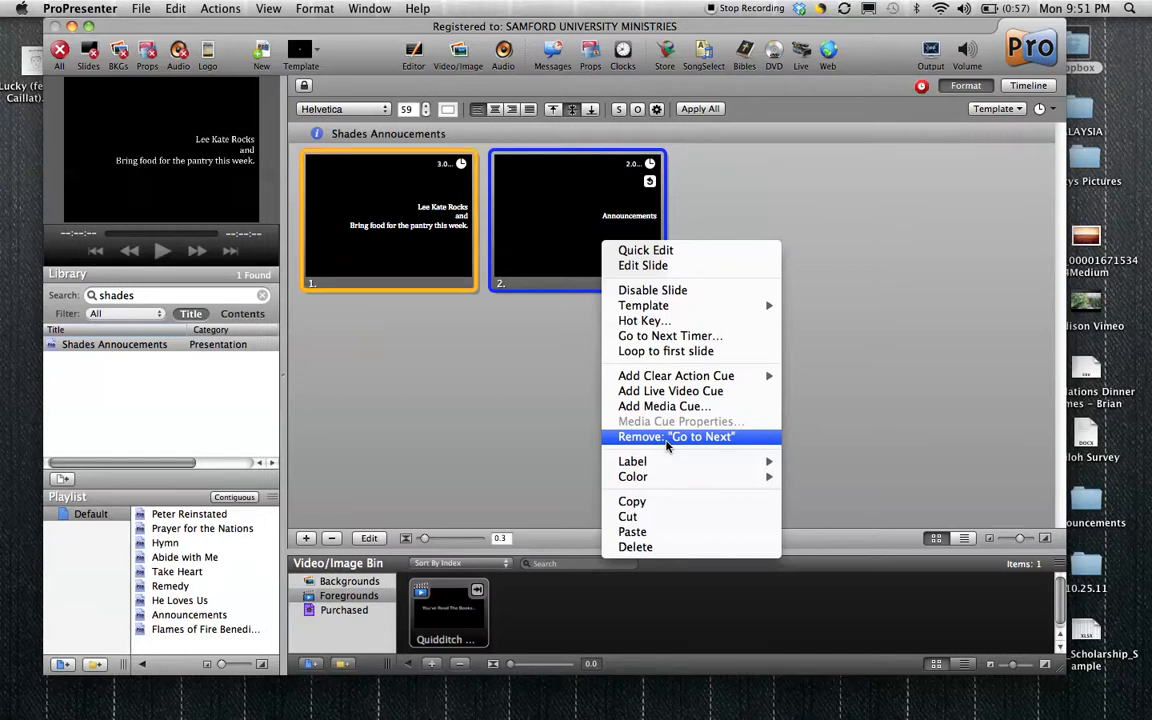
{"action": "left_click", "coordinate": [463, 383]}
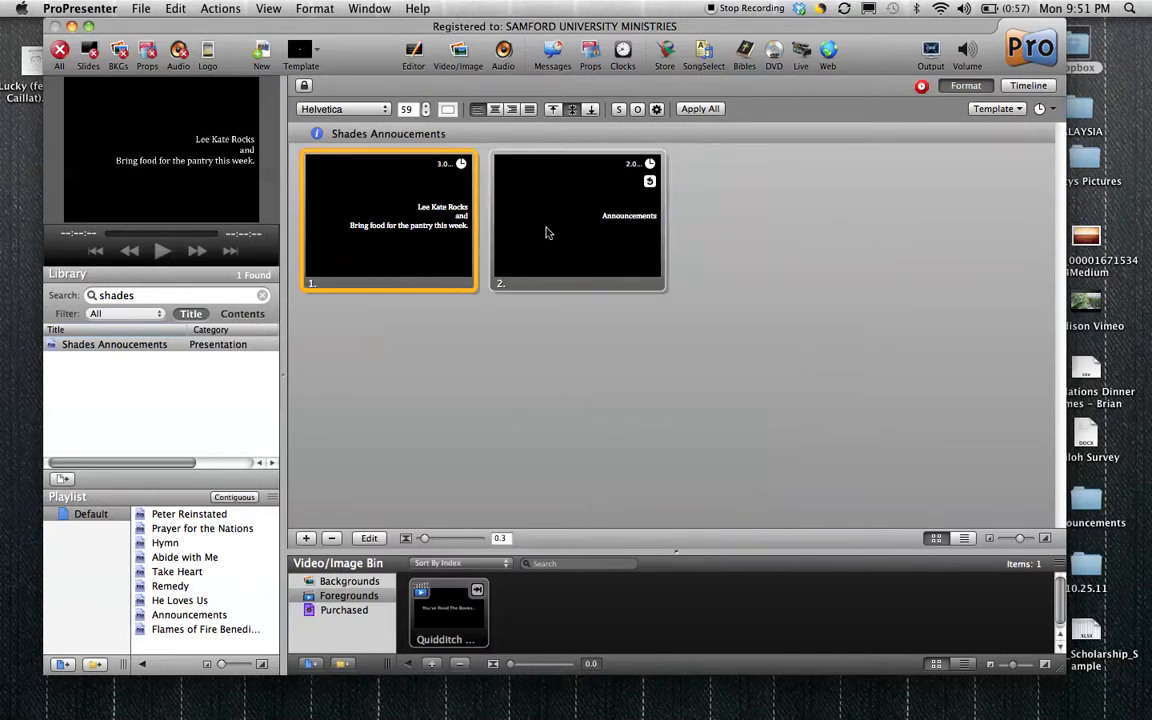
{"action": "right_click", "coordinate": [546, 232]}
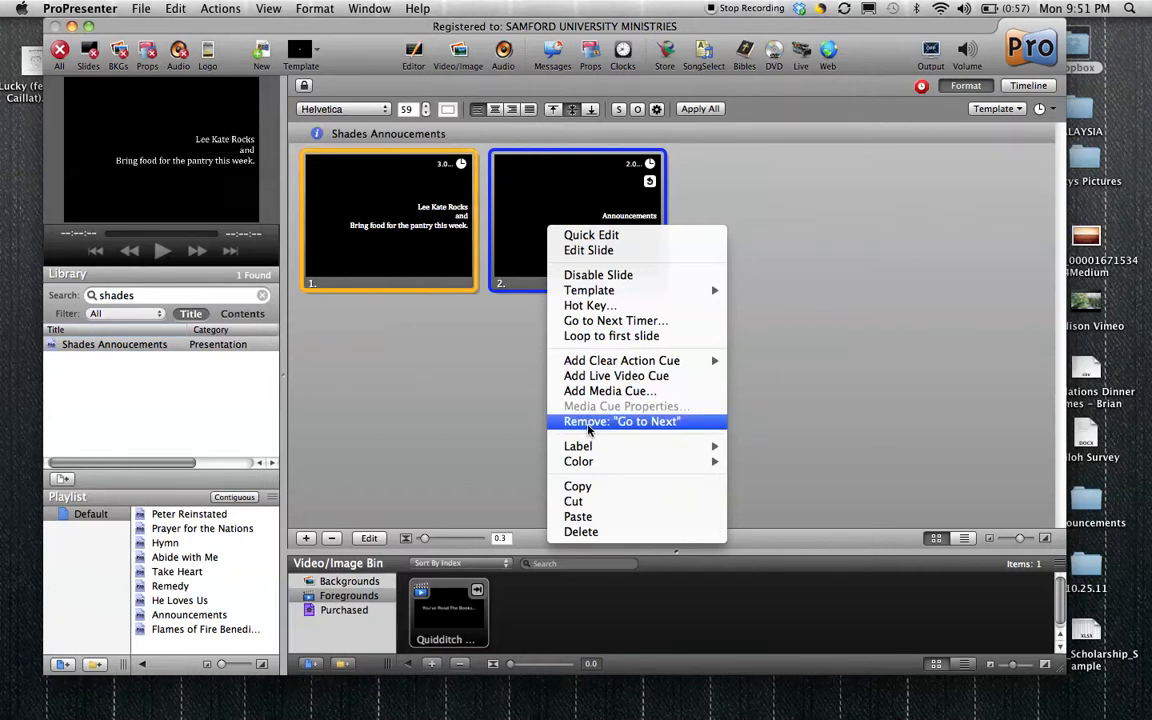
{"action": "left_click", "coordinate": [590, 428]}
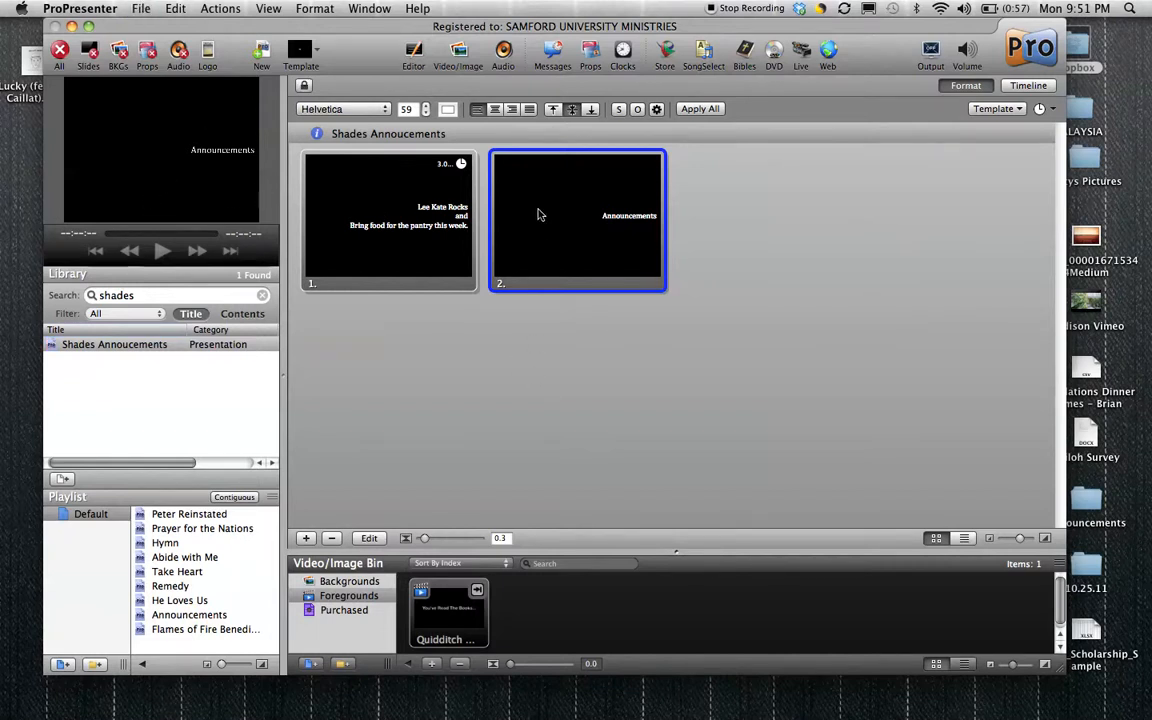
Alternate the live output between the first and second slides by triggering each one manually.
{"action": "left_click", "coordinate": [412, 229]}
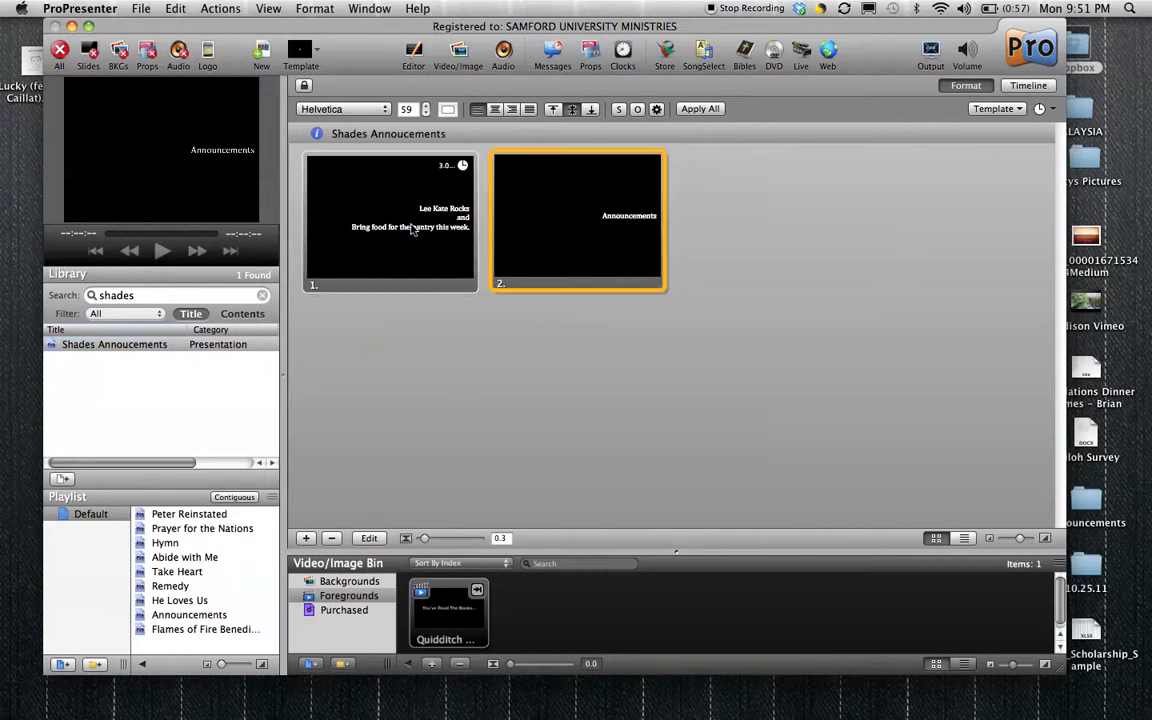
{"action": "left_click", "coordinate": [583, 254]}
{"action": "left_click", "coordinate": [431, 249]}
{"action": "left_click", "coordinate": [538, 248]}
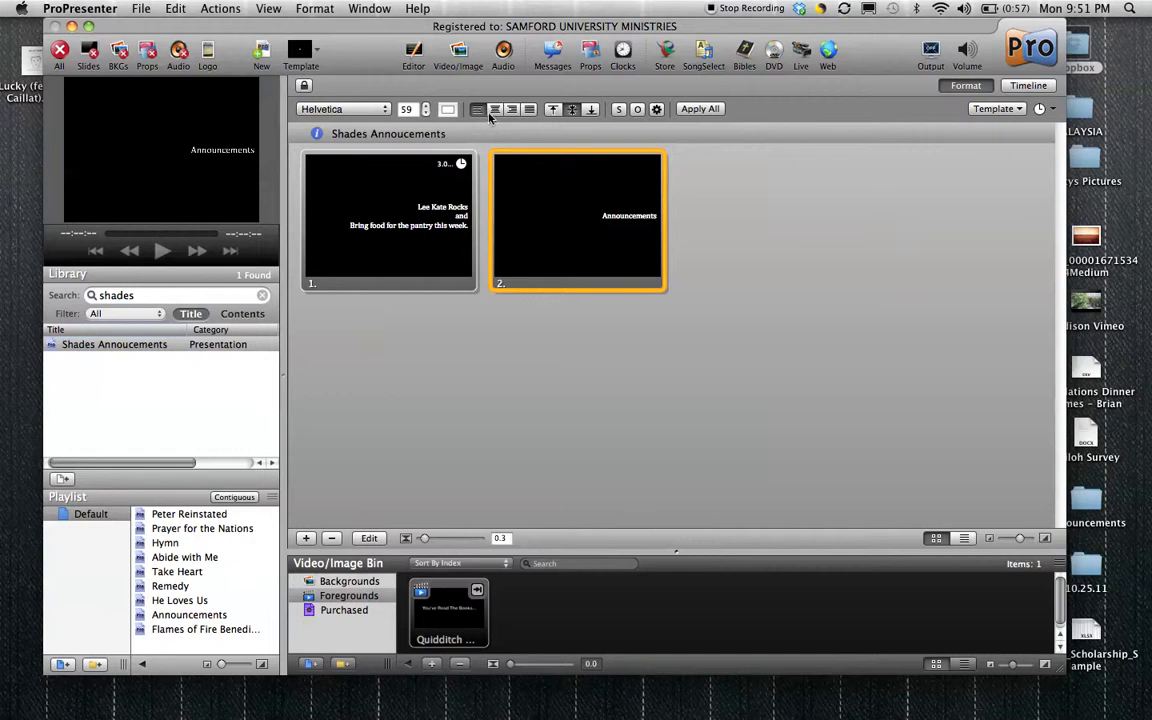
{"action": "left_click", "coordinate": [419, 193]}
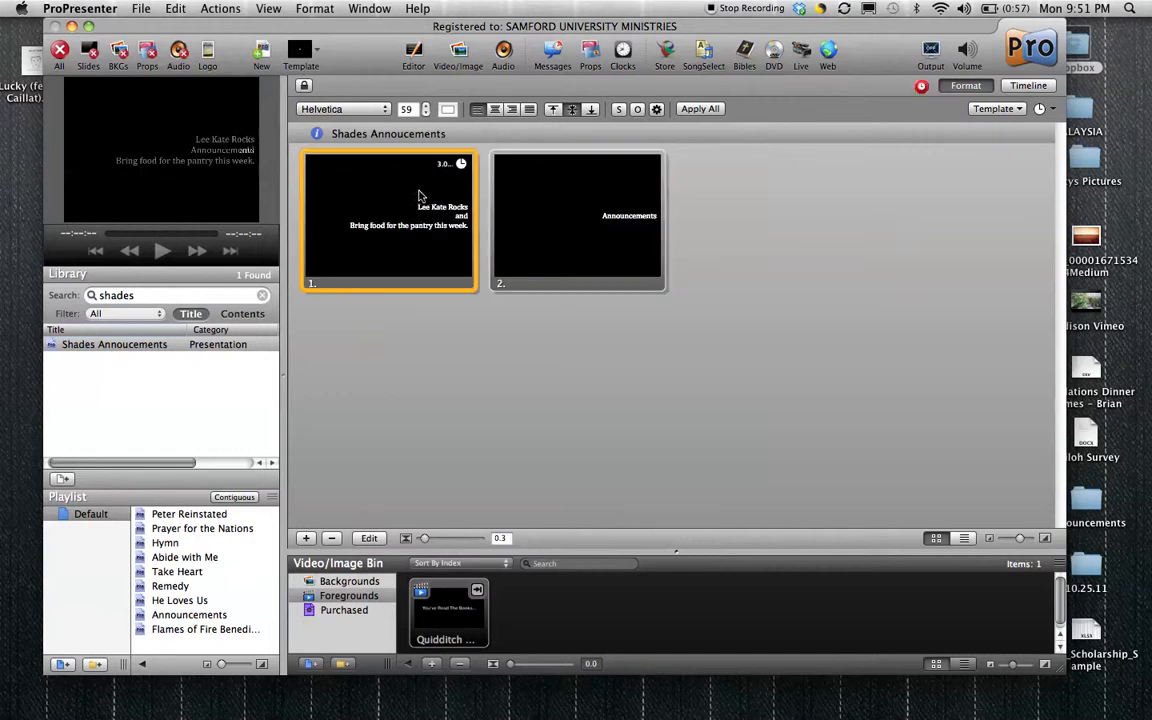
Open the first slide for editing, try left alignment on its text and restore right alignment.
{"action": "left_click", "coordinate": [369, 538]}
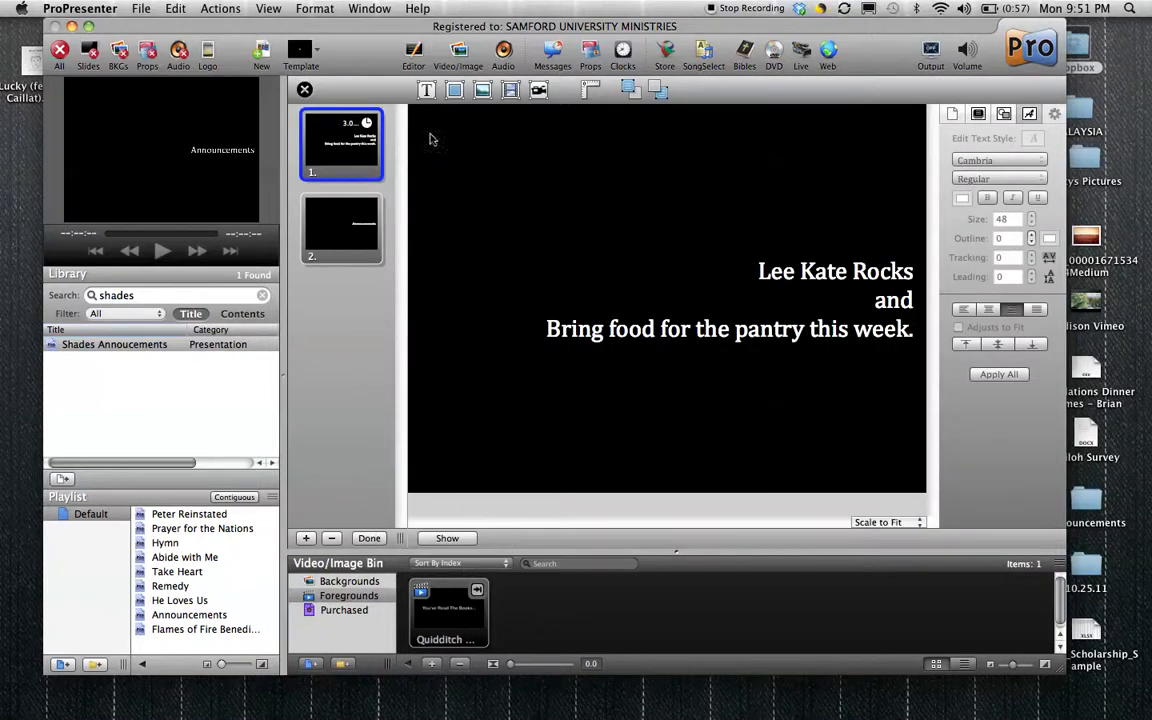
{"action": "left_click", "coordinate": [801, 237]}
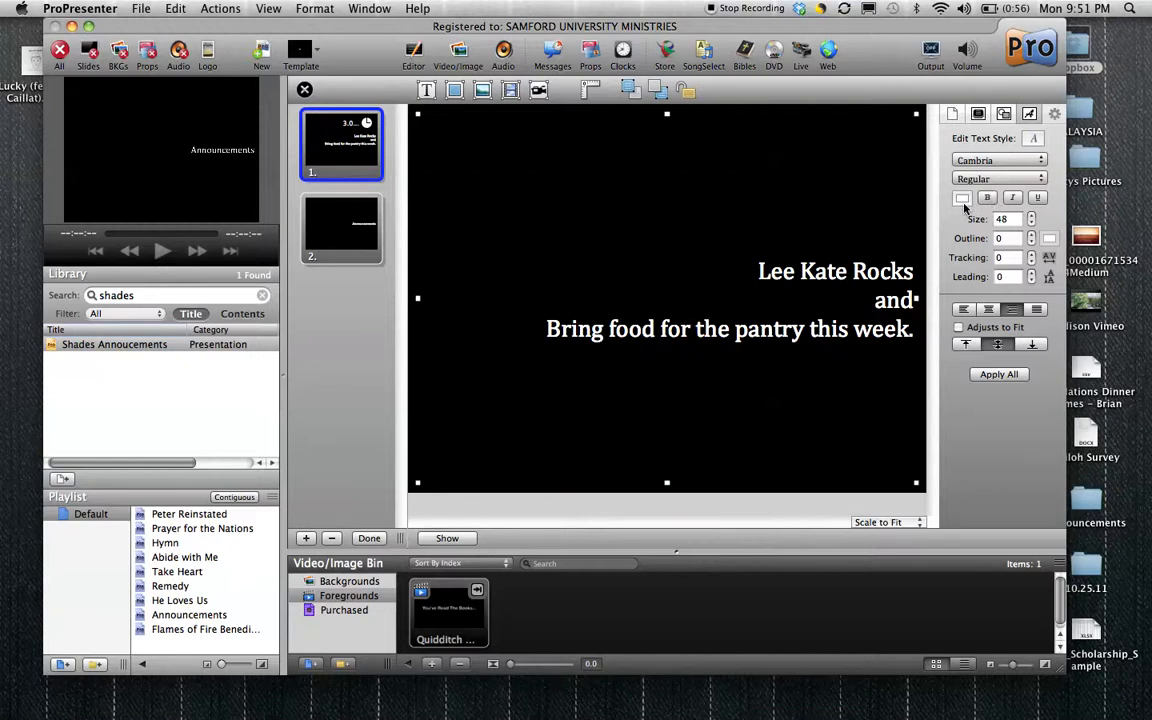
{"action": "left_click", "coordinate": [989, 310]}
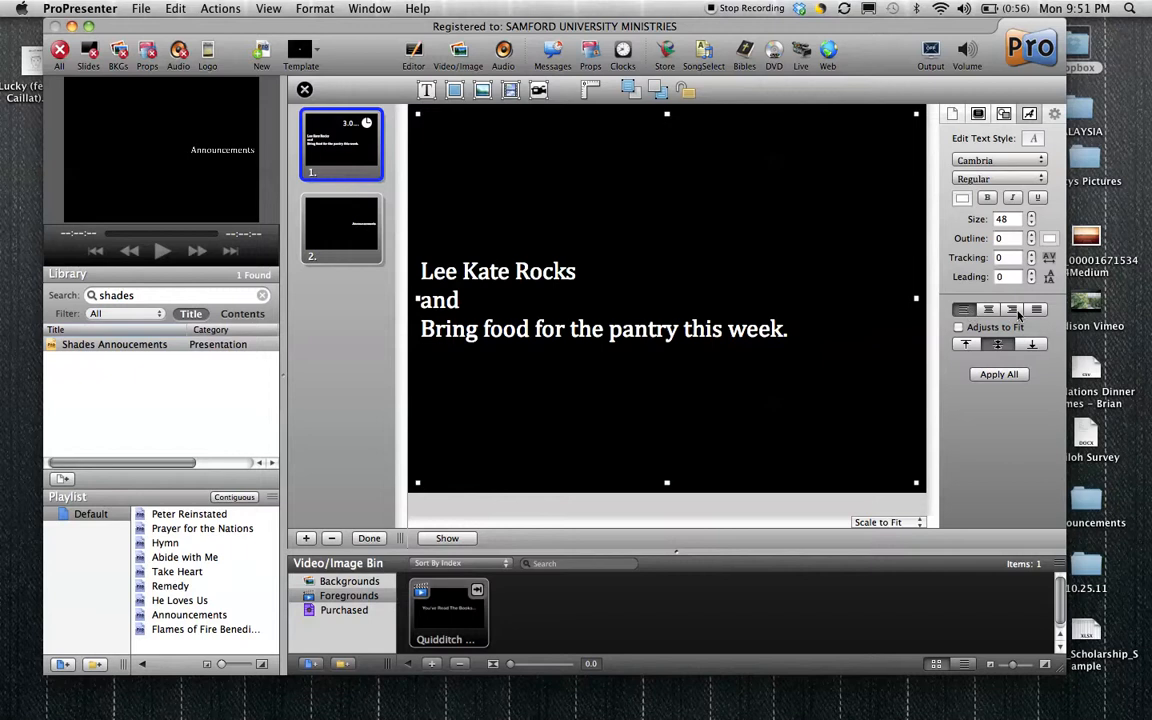
{"action": "left_click", "coordinate": [987, 310]}
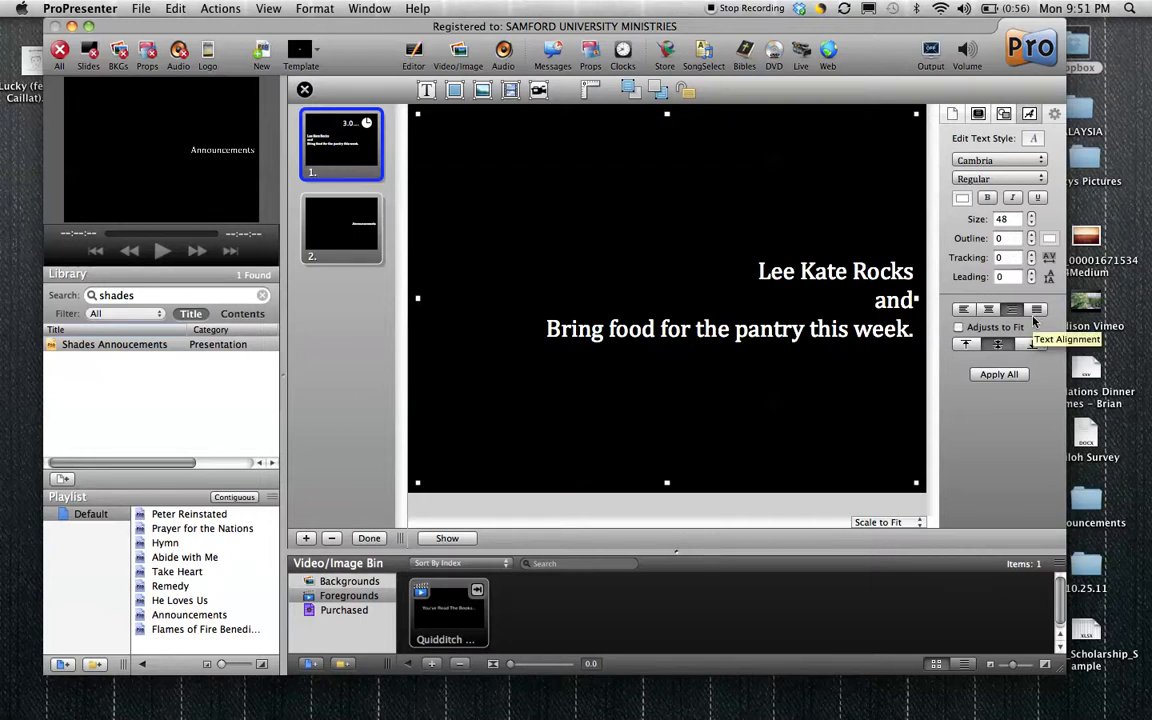
Look through the first slide's object, text and slide property settings and close the slide editor.
{"action": "left_click", "coordinate": [1003, 114]}
{"action": "left_click", "coordinate": [1029, 114]}
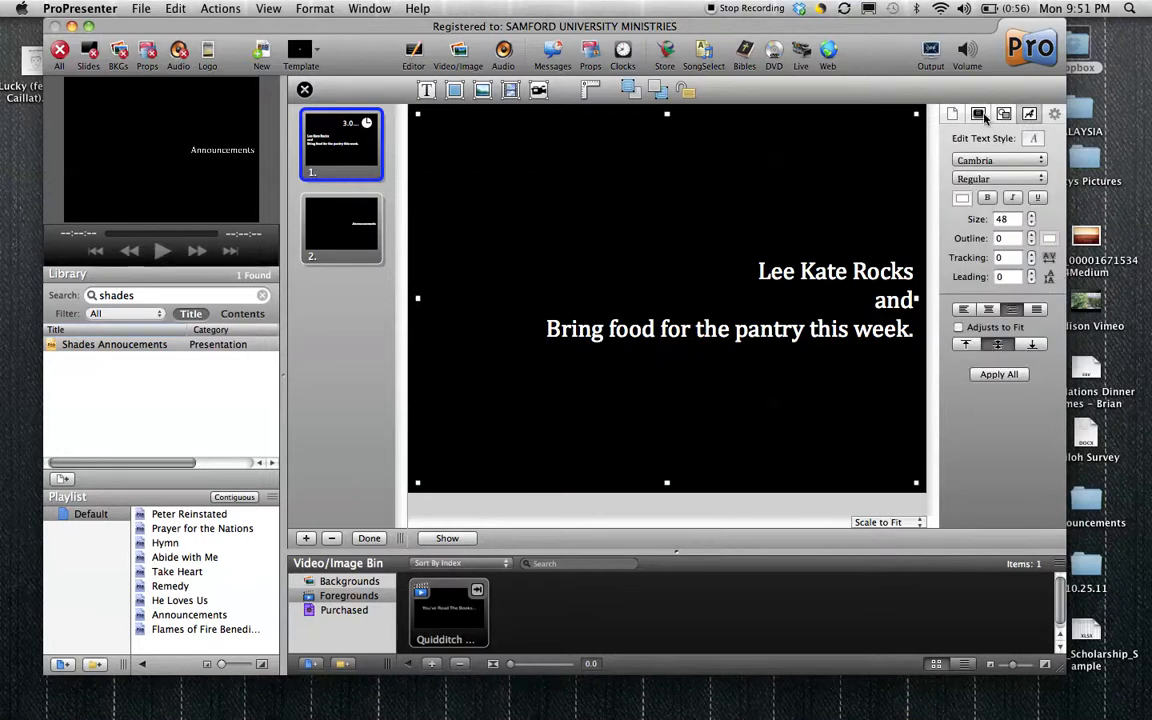
{"action": "left_click", "coordinate": [980, 115]}
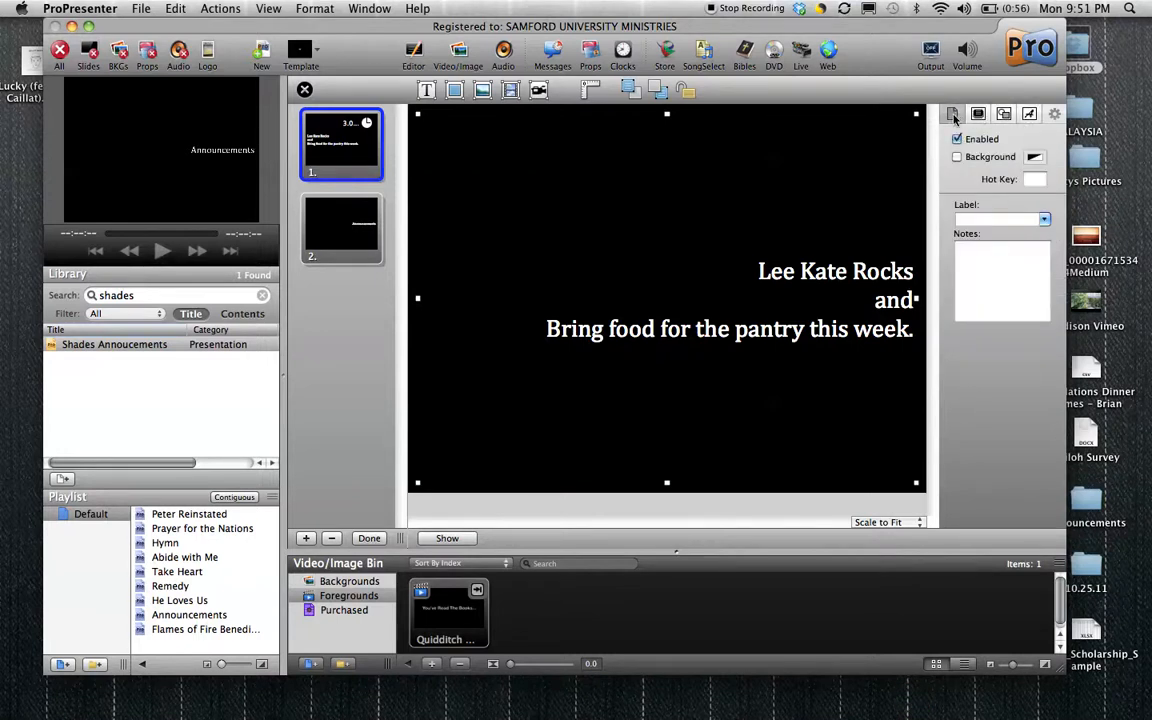
{"action": "left_click", "coordinate": [978, 114]}
{"action": "left_click", "coordinate": [1029, 114]}
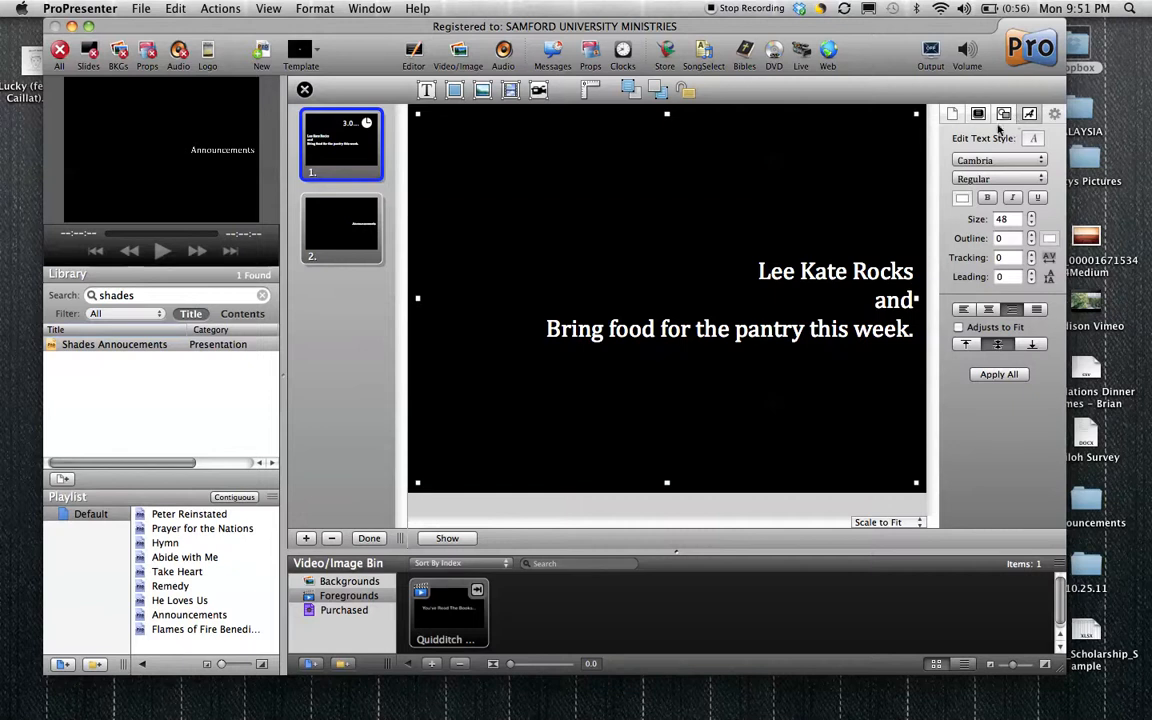
{"action": "left_click", "coordinate": [368, 538]}
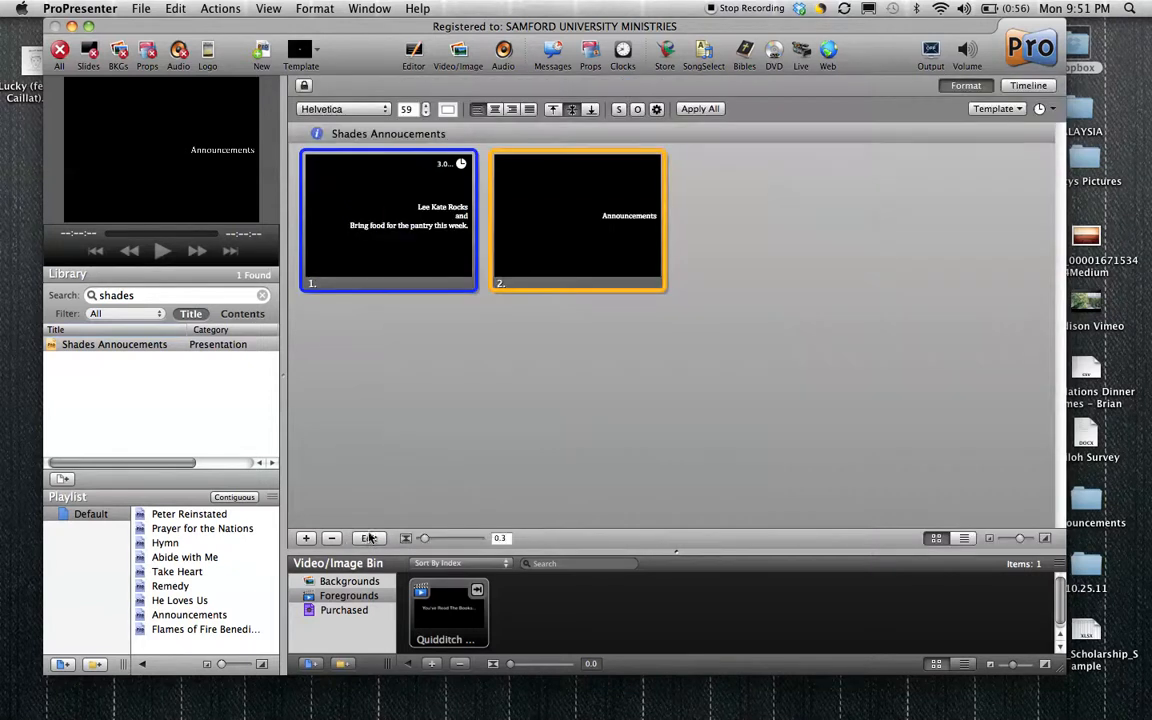
Copy the second slide, paste it as a third slide and save the Shades Annoucements presentation.
{"action": "right_click", "coordinate": [570, 218]}
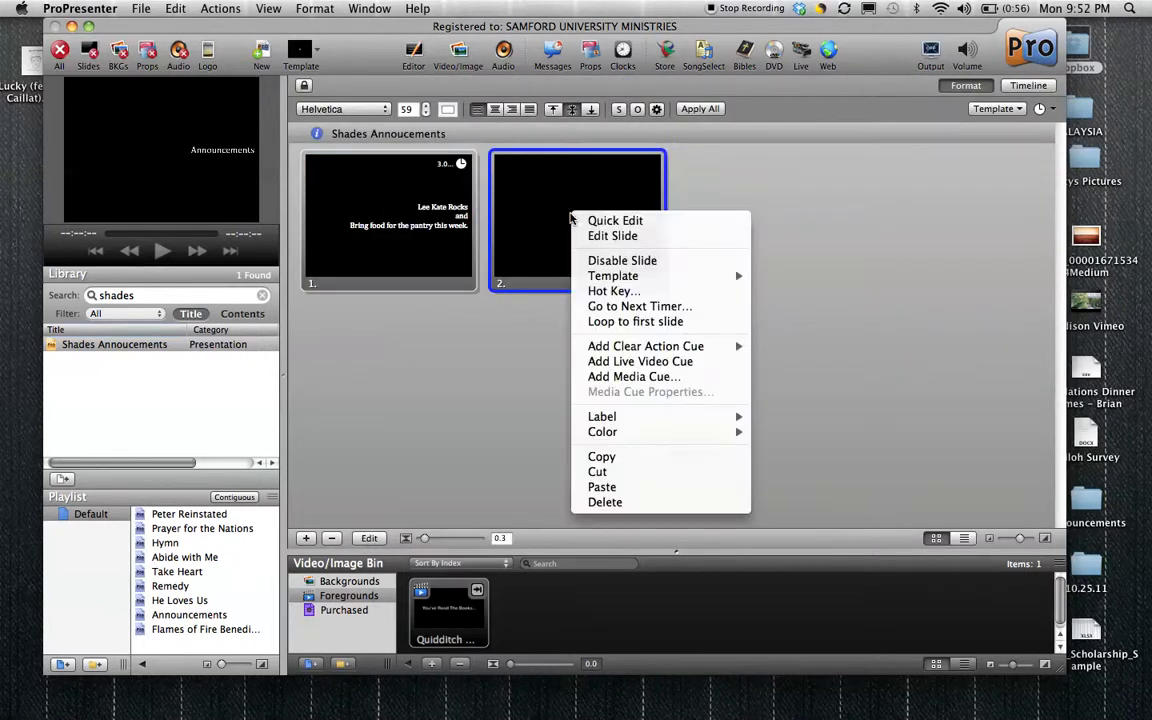
{"action": "left_click", "coordinate": [614, 458]}
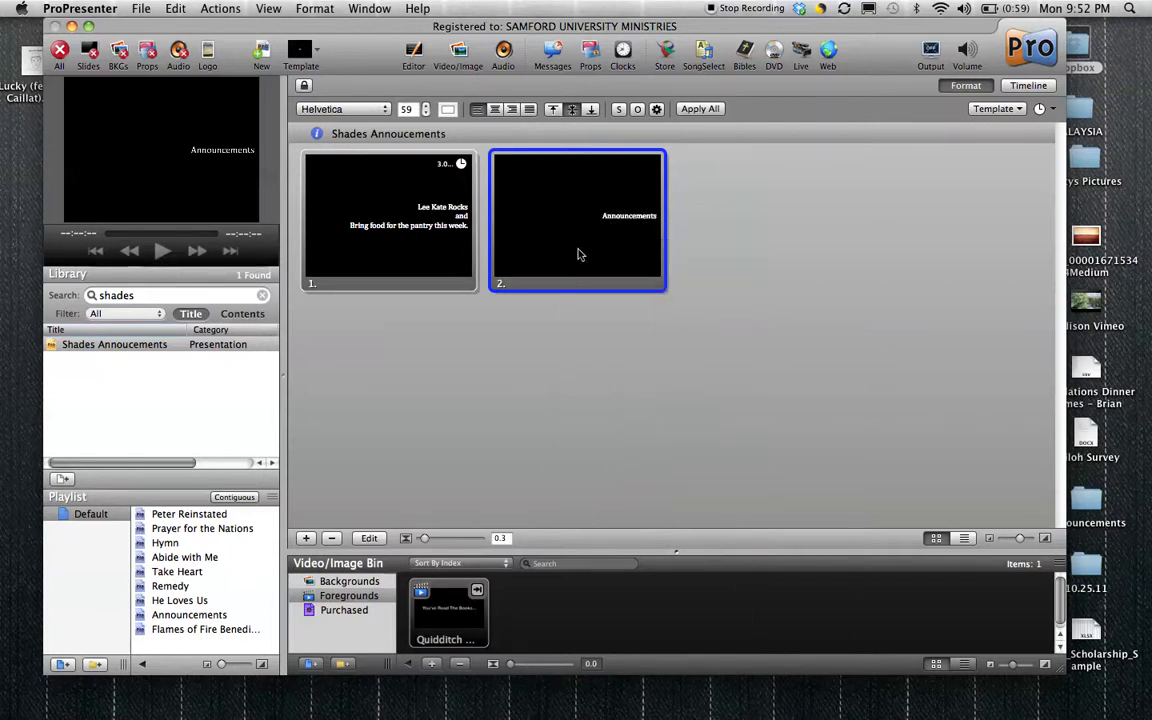
{"action": "right_click", "coordinate": [578, 254]}
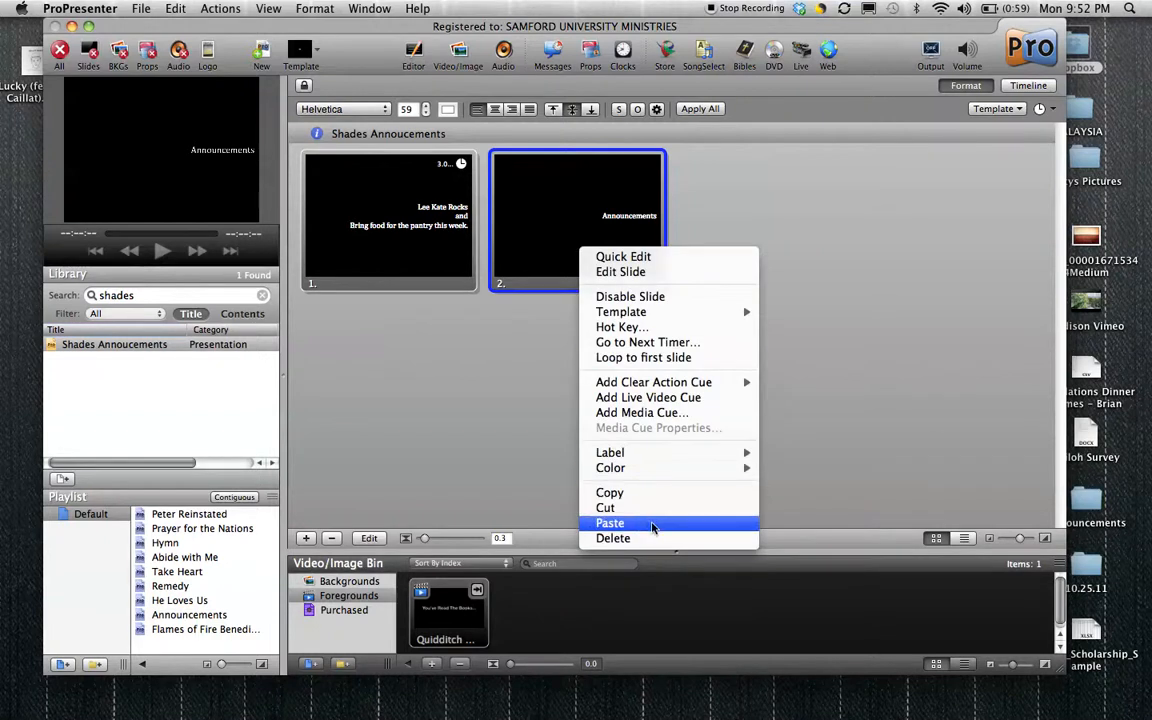
{"action": "left_click", "coordinate": [653, 524]}
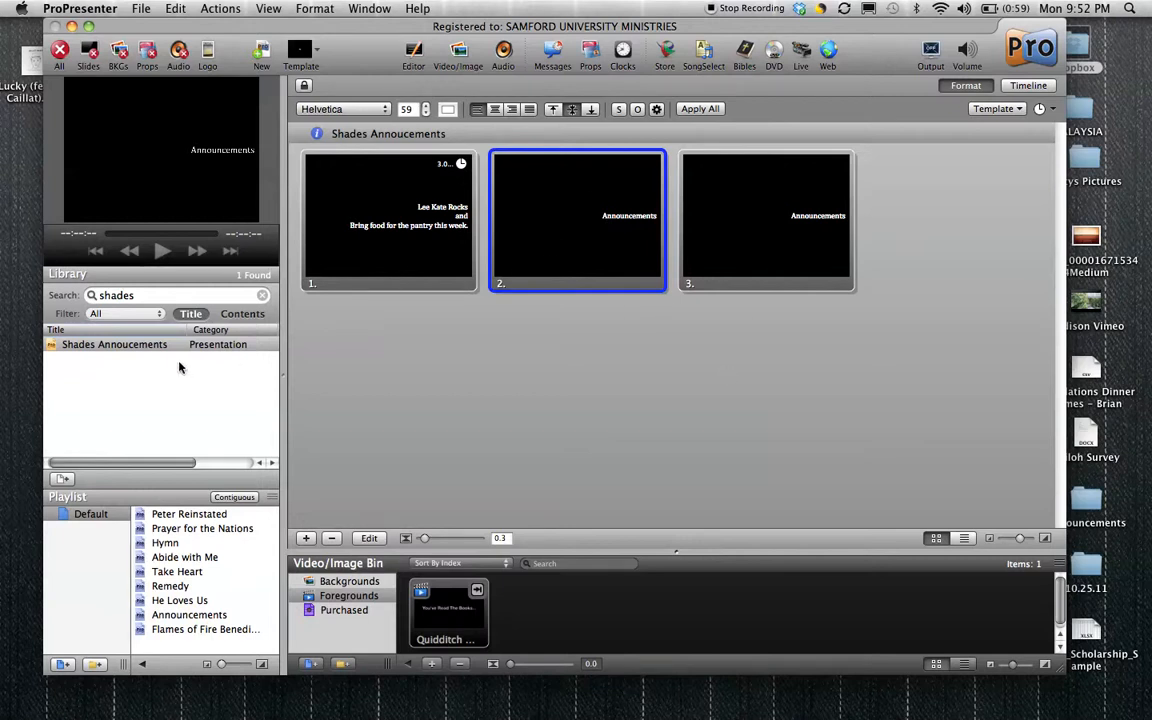
{"action": "key", "text": "super+s"}
Add the Shades Annoucements presentation from the library to the Default playlist, directly after Peter Reinstated.
{"action": "left_click", "coordinate": [153, 345]}
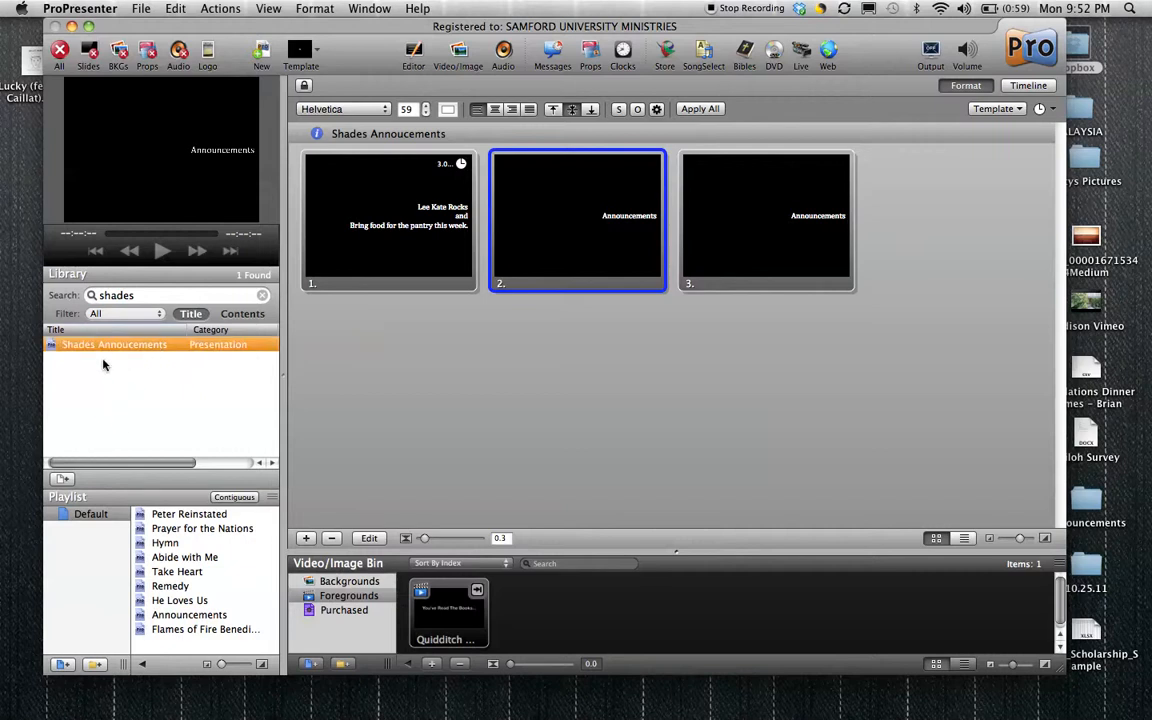
{"action": "left_click", "coordinate": [93, 390]}
{"action": "left_click_drag", "start_coordinate": [77, 349], "coordinate": [174, 535]}
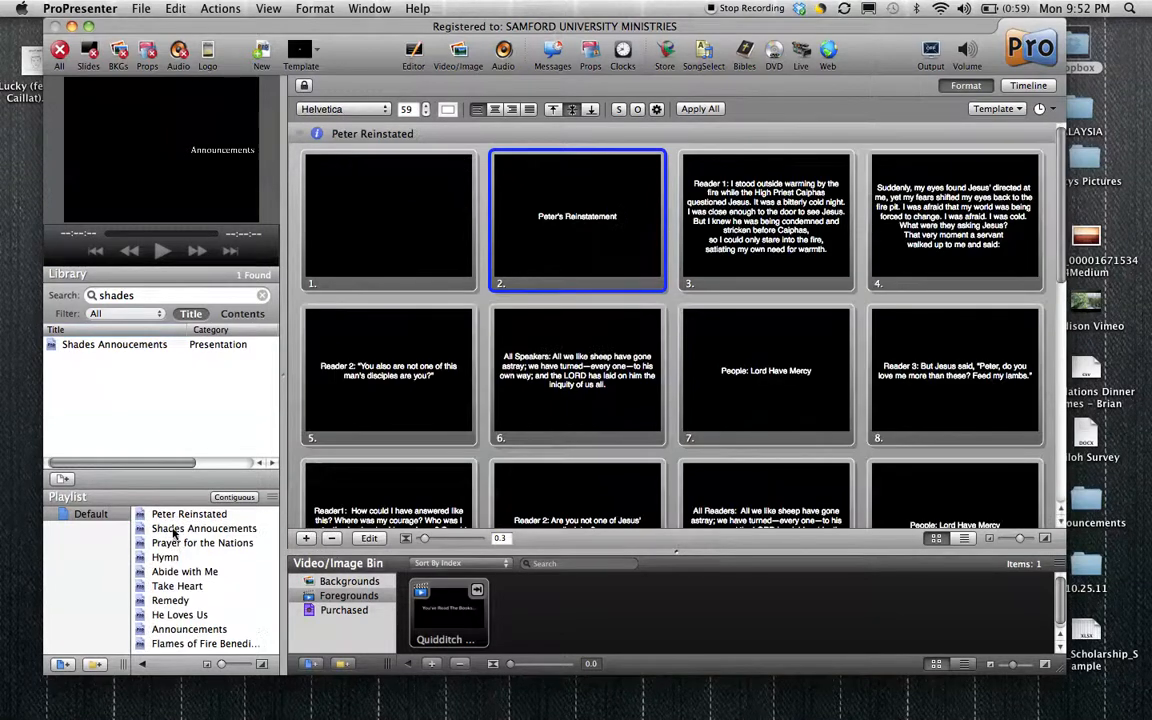